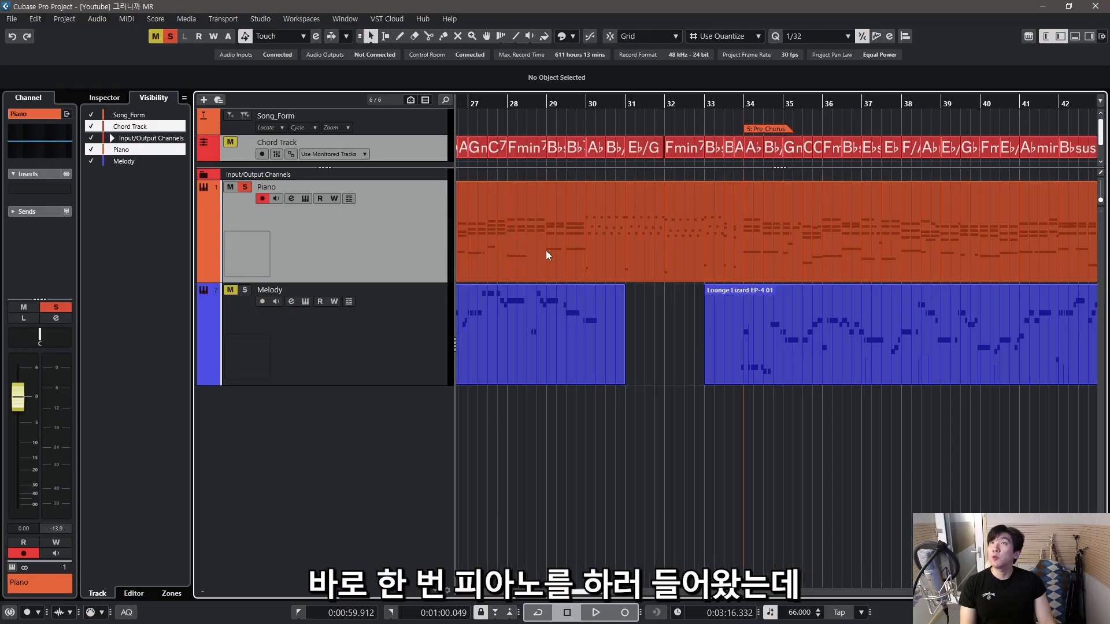
# - Turn off solo on the Piano track and open its Kontakt 7 01 part in a maximized Key Editor
pyautogui.hscroll(-15, 547, 254)
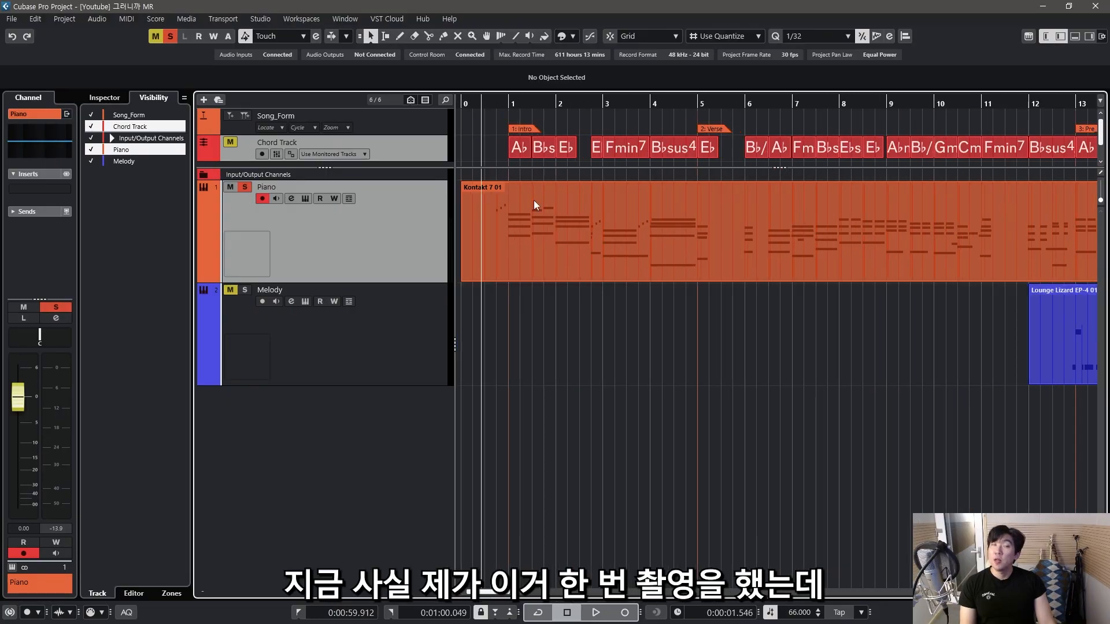
pyautogui.scroll(4, 518, 178)
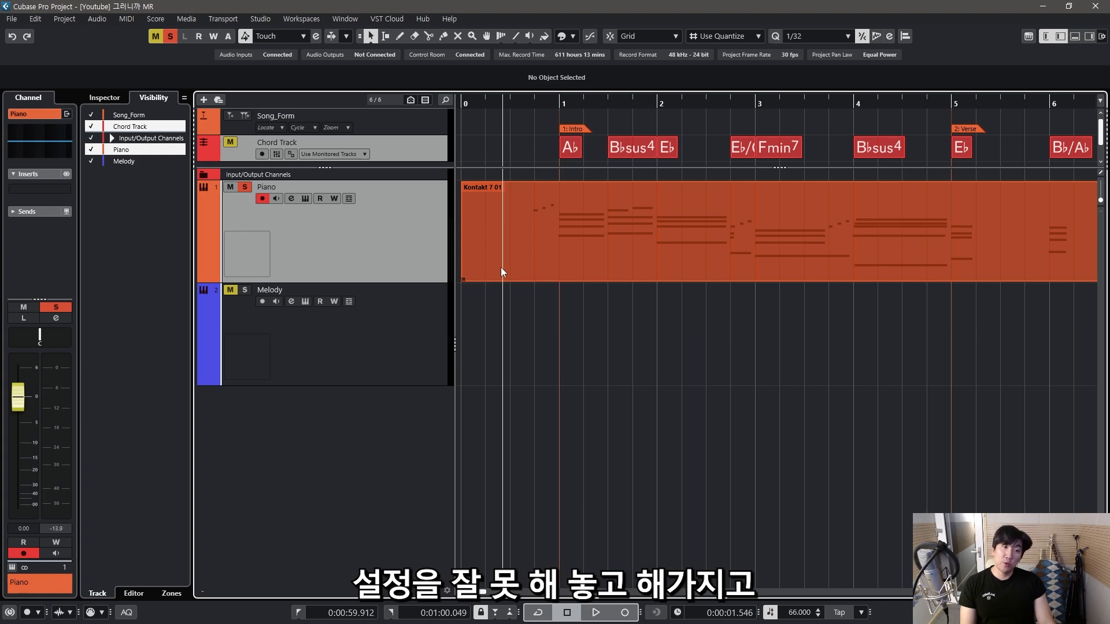
pyautogui.press('s')
pyautogui.doubleClick(545, 261)
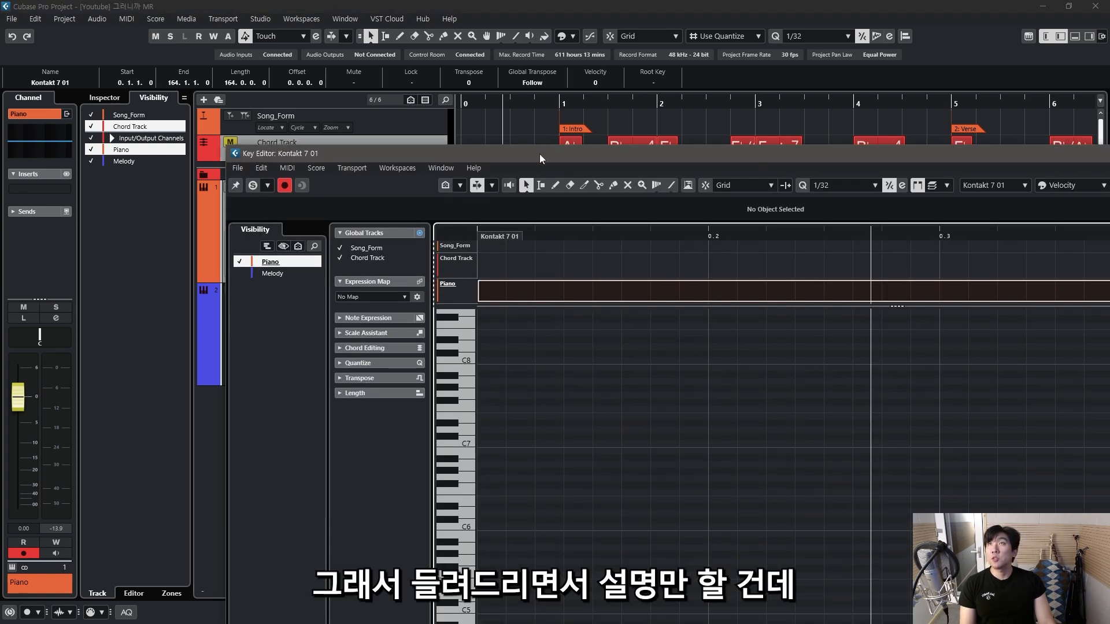
pyautogui.doubleClick(540, 153)
pyautogui.scroll(-10, 826, 381)
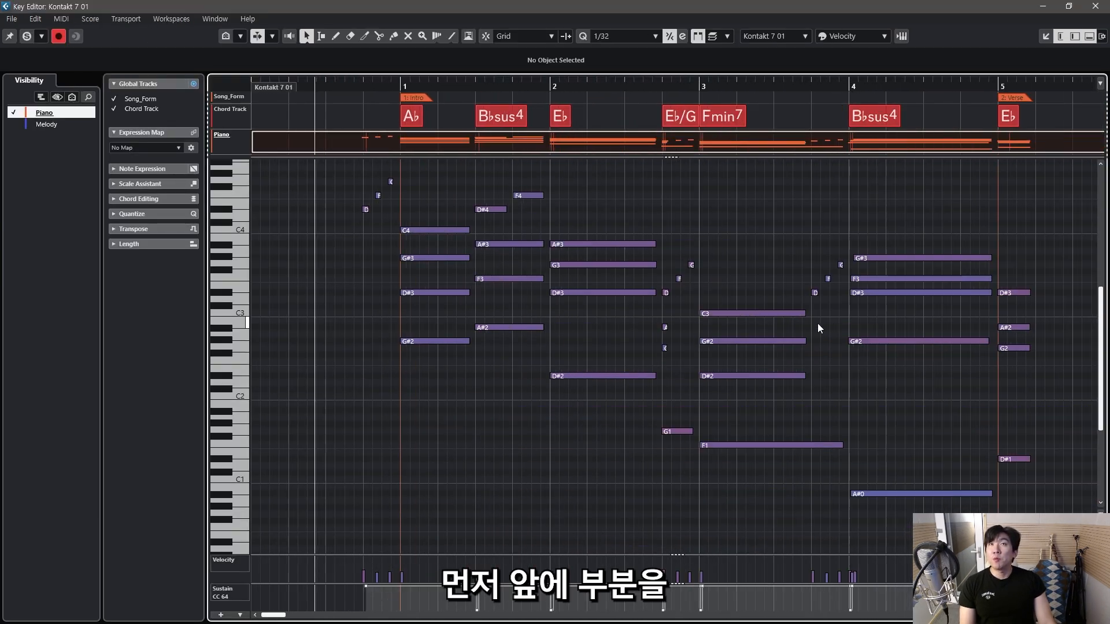
# - Play back the piano intro from the pickup notes before bar 1 through bar 4
pyautogui.scroll(4, 679, 241)
pyautogui.scroll(-4, 680, 241)
pyautogui.moveTo(820, 206); pyautogui.dragTo(538, 495)
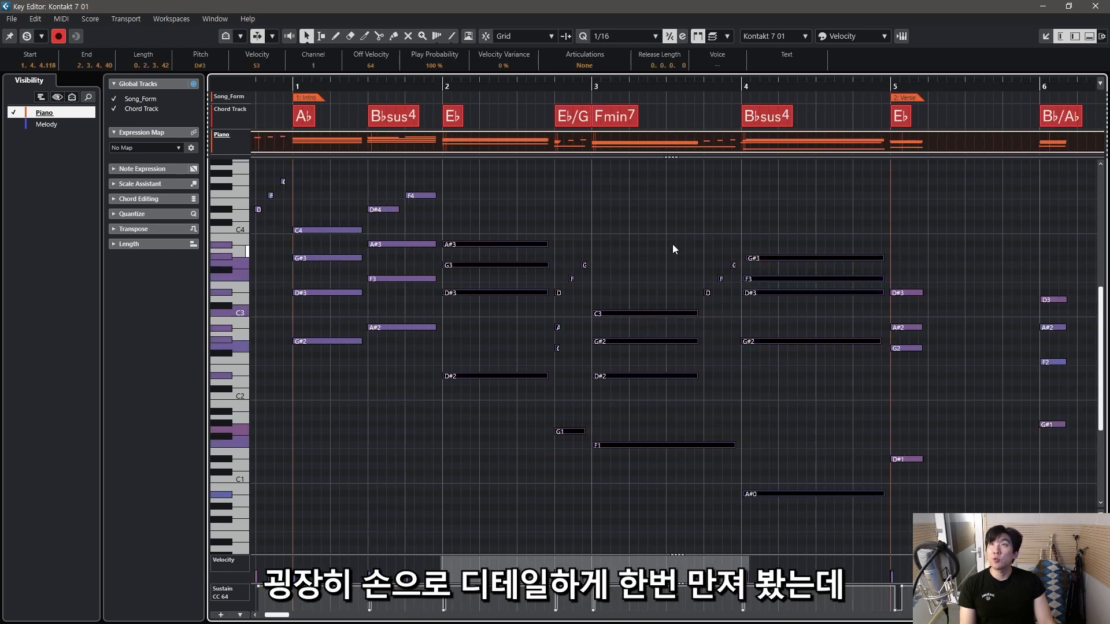
pyautogui.click(672, 249)
pyautogui.scroll(3, 659, 247)
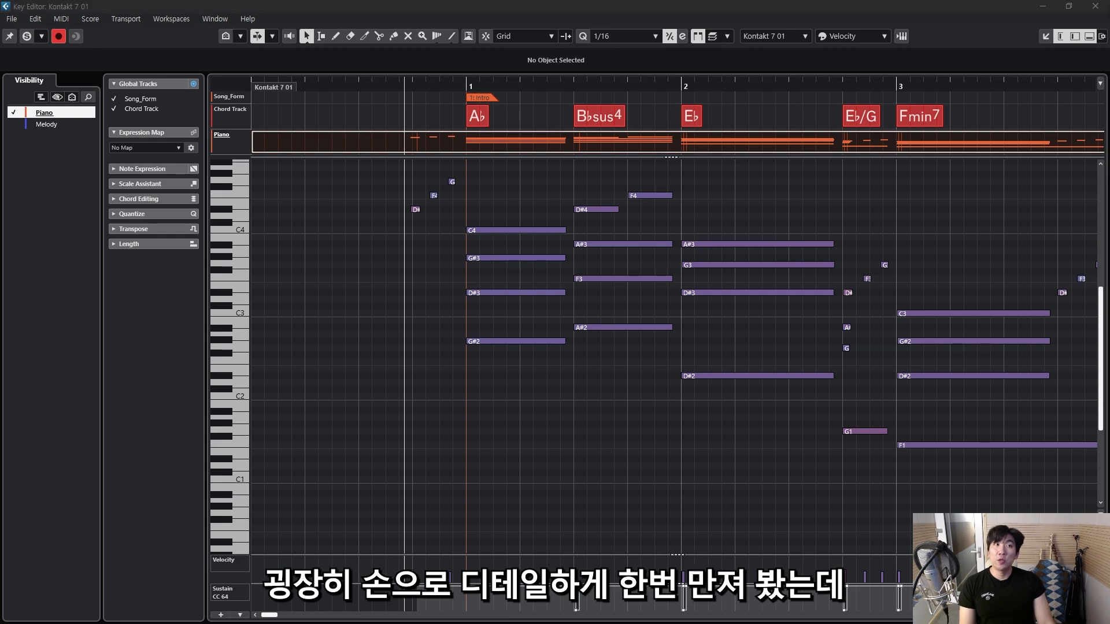
pyautogui.click(692, 438)
pyautogui.scroll(3, 693, 438)
pyautogui.press('space')
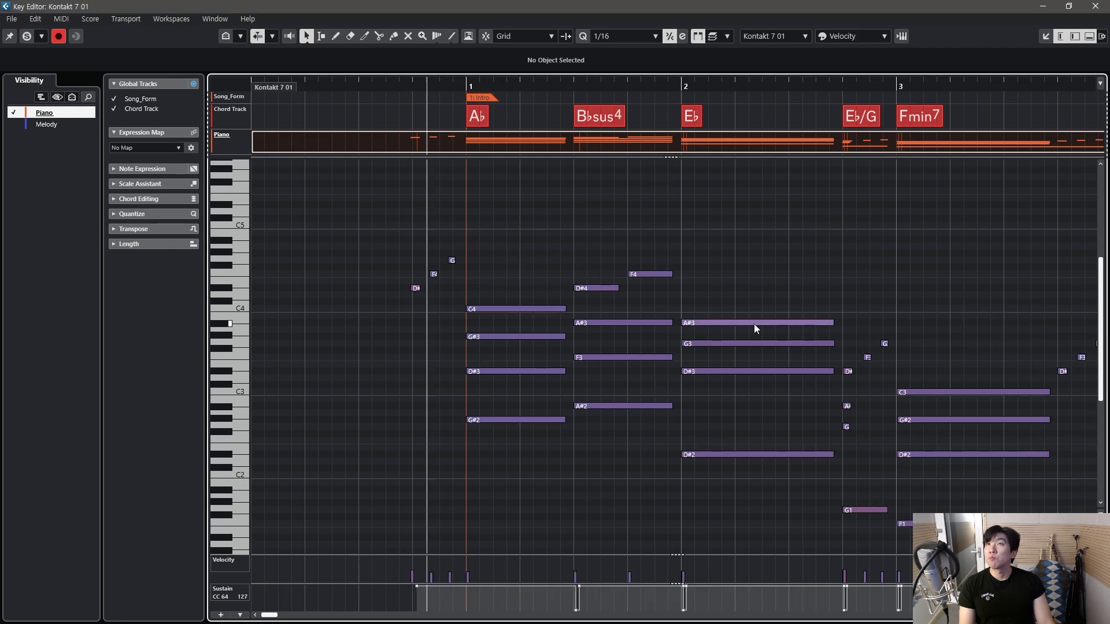
pyautogui.press('h')
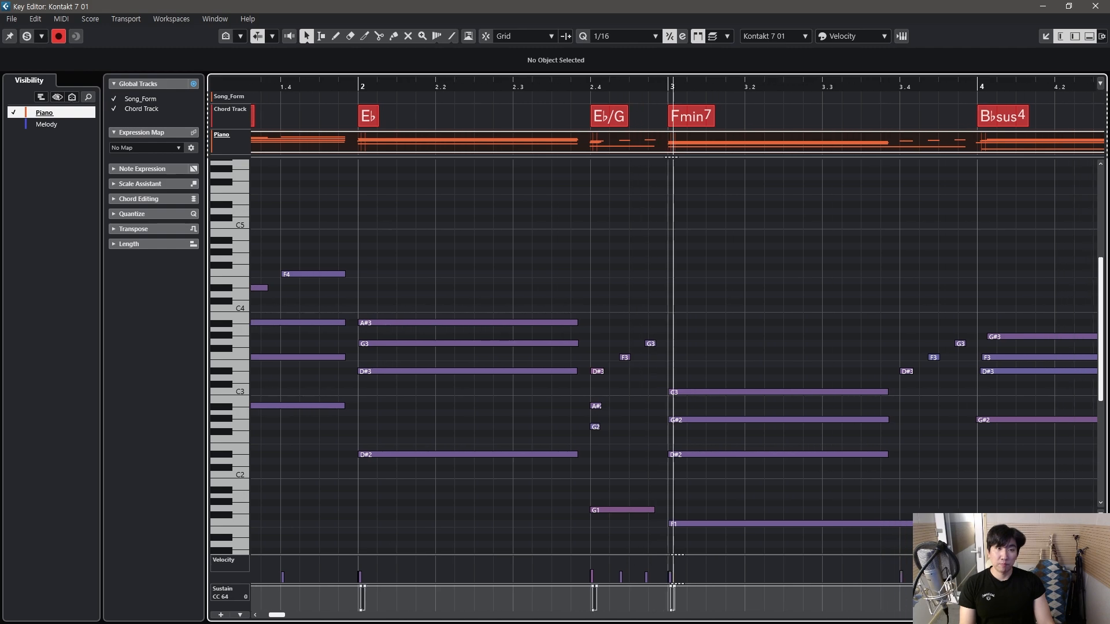
pyautogui.scroll(-3, 1024, 463)
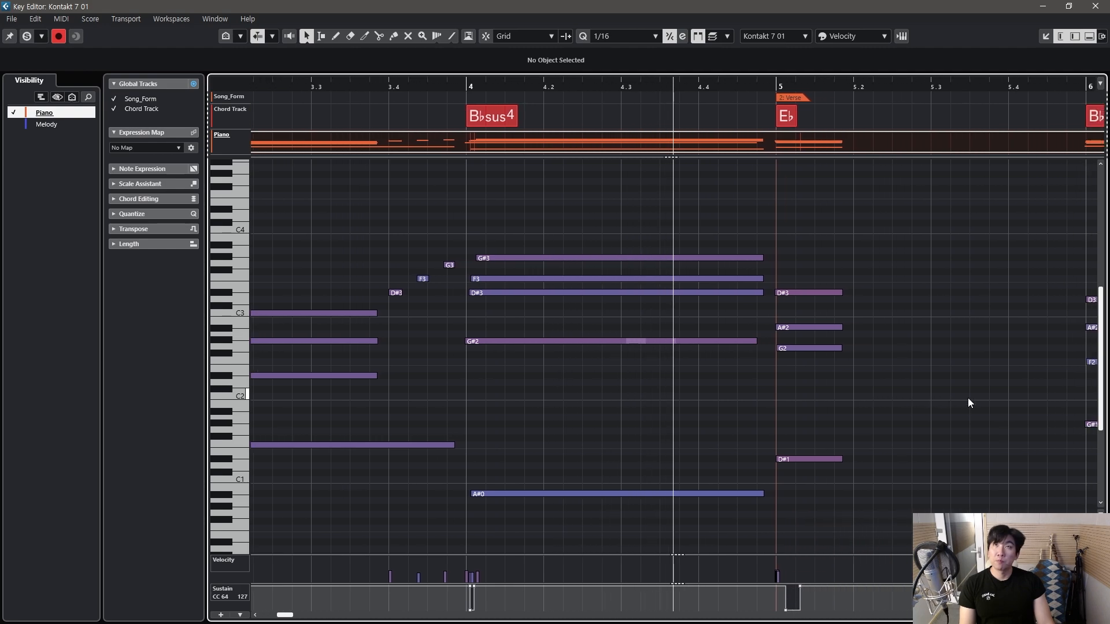
pyautogui.press('space')
# - Enlarge the velocity lane and examine the velocities of the three pickup notes before bar 1
pyautogui.press('g')
pyautogui.press('g')
pyautogui.press('g')
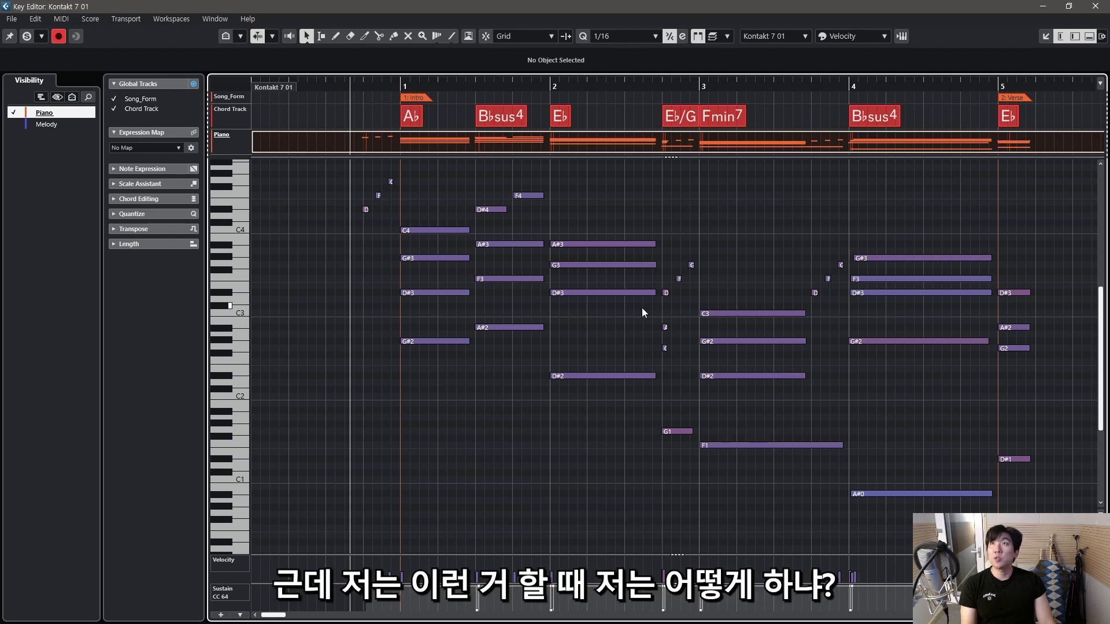
pyautogui.press('h')
pyautogui.press('h')
pyautogui.press('h')
pyautogui.press('h')
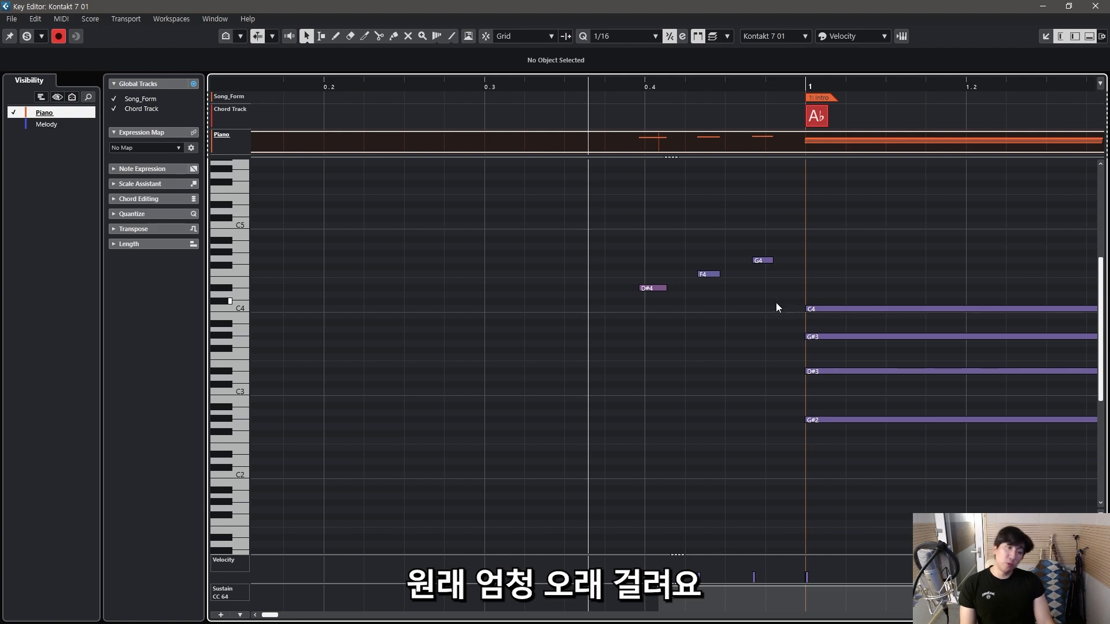
pyautogui.press('h')
pyautogui.press('h')
pyautogui.press('g')
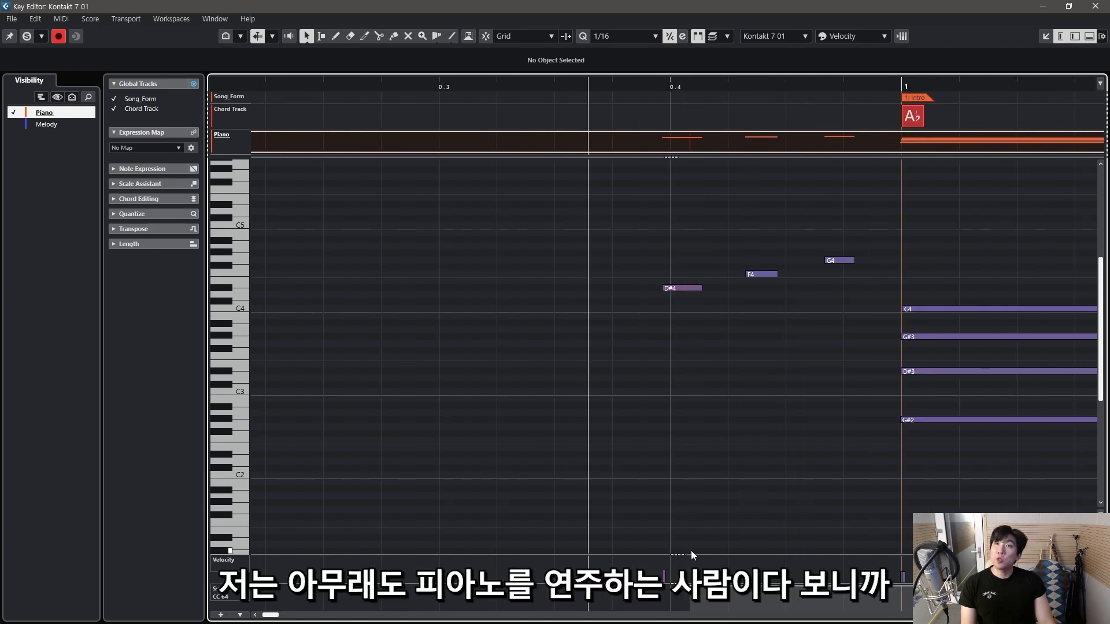
pyautogui.moveTo(691, 552); pyautogui.dragTo(698, 455)
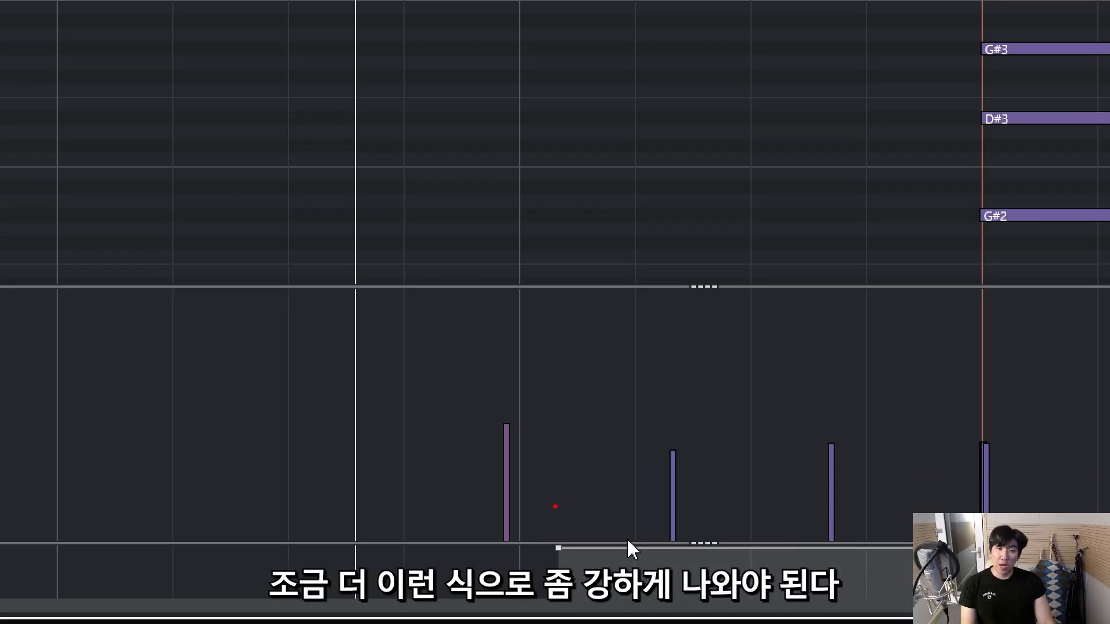
pyautogui.moveTo(553, 512)
pyautogui.mouseDown()
pyautogui.moveTo(454, 479)
pyautogui.moveTo(534, 486)
pyautogui.mouseUp()
pyautogui.moveTo(698, 399)
pyautogui.mouseDown()
pyautogui.moveTo(683, 434)
pyautogui.moveTo(710, 429)
pyautogui.mouseUp()
pyautogui.press('Escape')
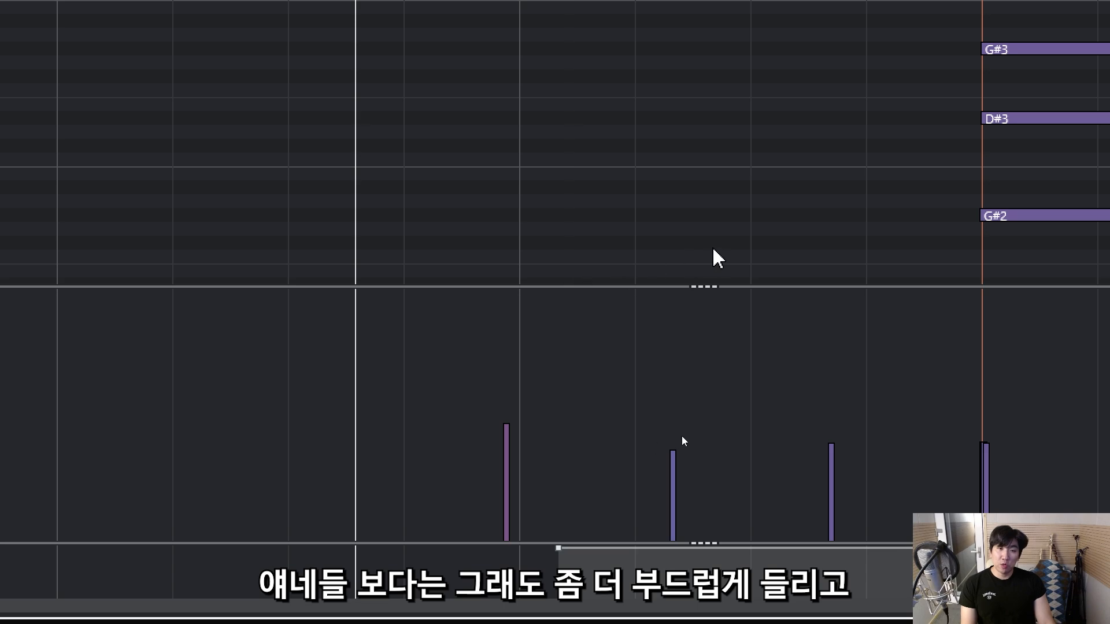
# - Try shifting the D#4 pickup note before bar 1 slightly earlier
pyautogui.press('space')
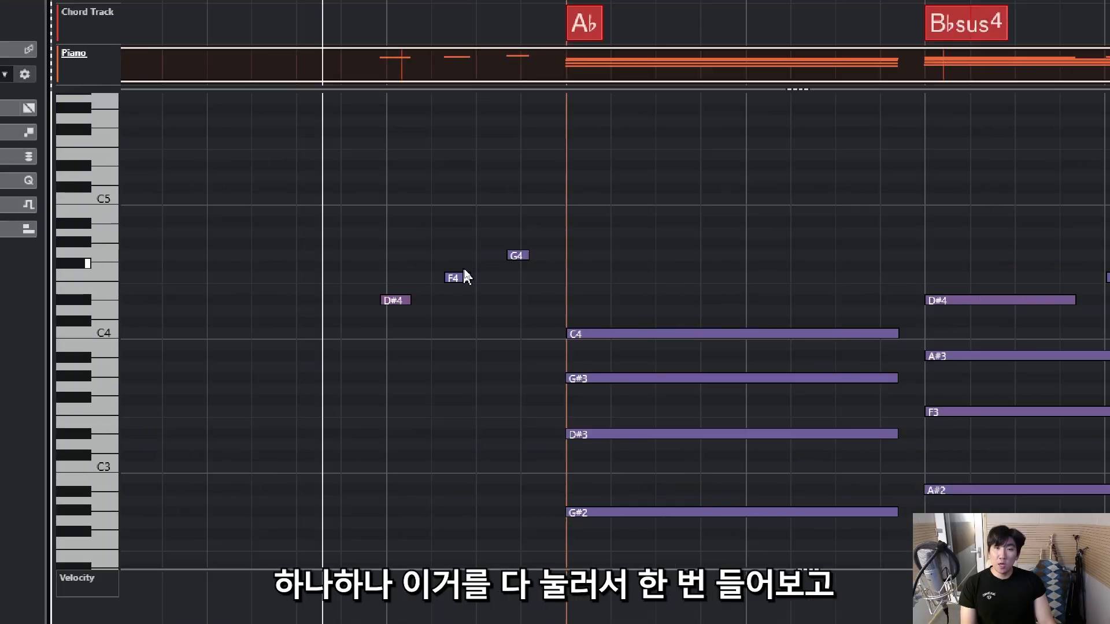
pyautogui.press('h')
pyautogui.press('h')
pyautogui.press('h')
pyautogui.press('h')
pyautogui.press('h')
pyautogui.hscroll(4, 635, 280)
pyautogui.click(542, 288)
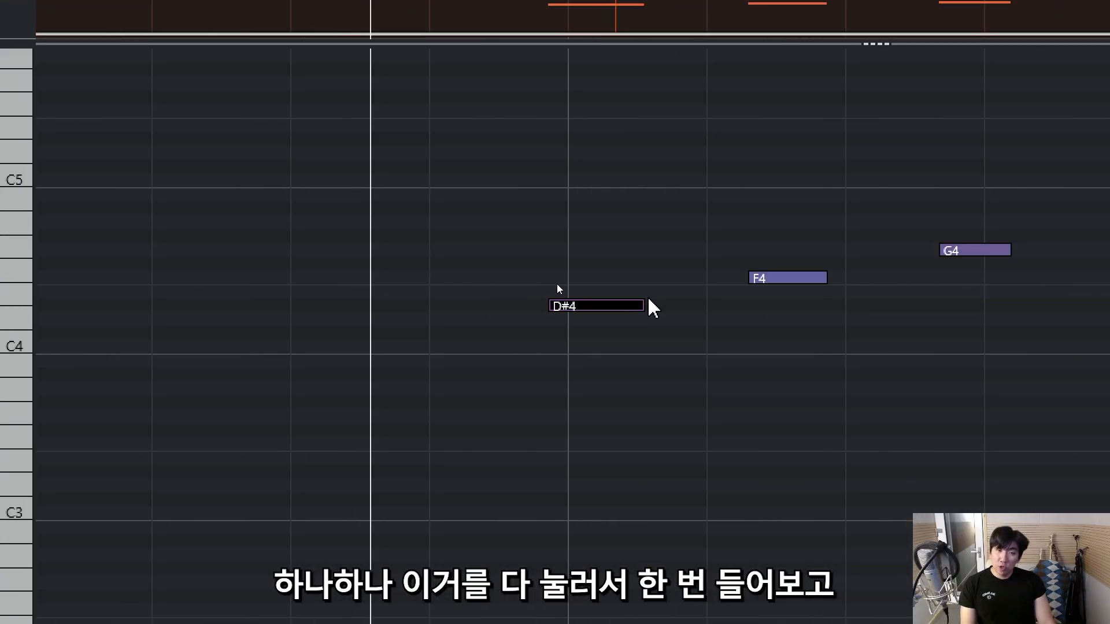
pyautogui.moveTo(599, 317); pyautogui.dragTo(649, 301)
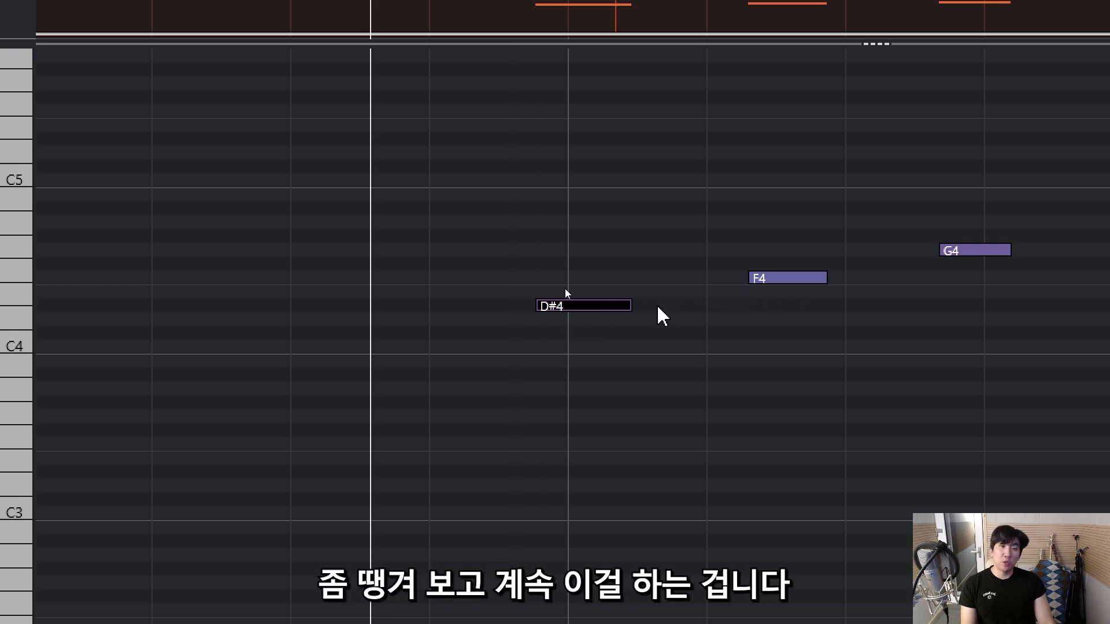
pyautogui.click(672, 323)
# - Bring the whole four-bar intro into view and reduce the height of the velocity lane
pyautogui.press('g')
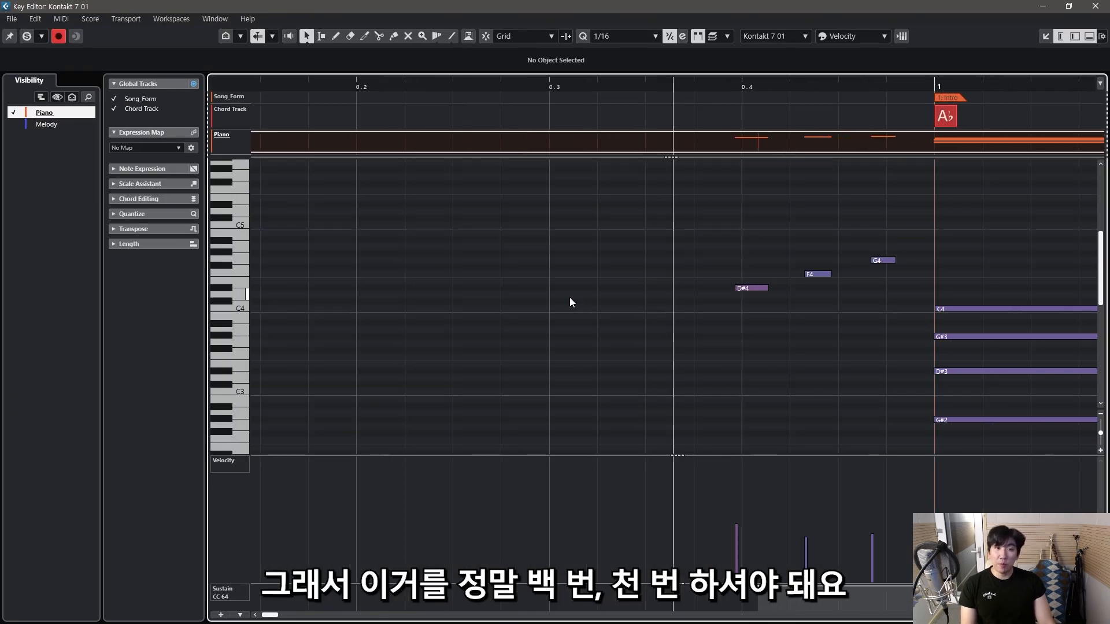
pyautogui.press('g')
pyautogui.press('g')
pyautogui.press('g')
pyautogui.press('g')
pyautogui.scroll(-2, 722, 277)
pyautogui.moveTo(811, 209); pyautogui.dragTo(398, 393)
pyautogui.click(698, 230)
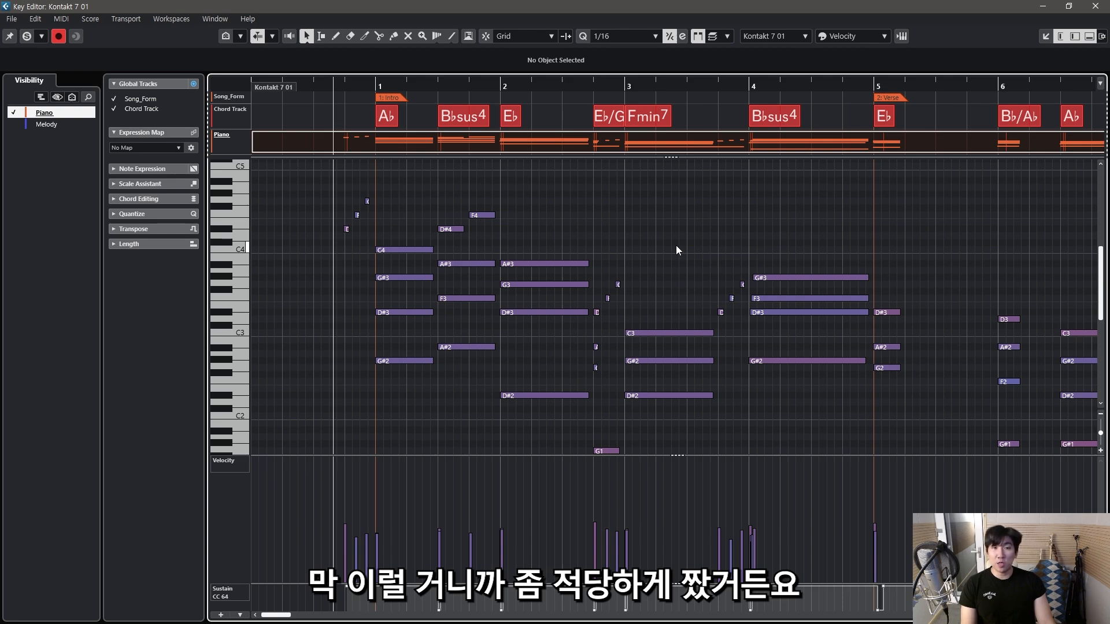
pyautogui.moveTo(500, 454); pyautogui.dragTo(501, 495)
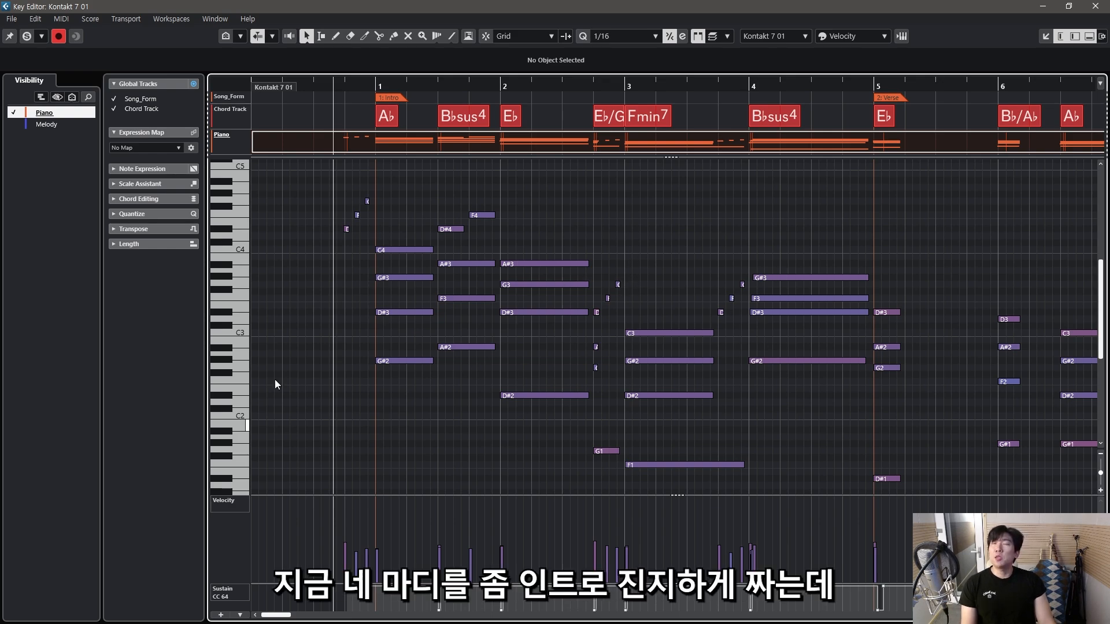
# - Examine the note layout of the whole piano part and the passage from bar 4 into the verse
pyautogui.scroll(-10, 695, 348)
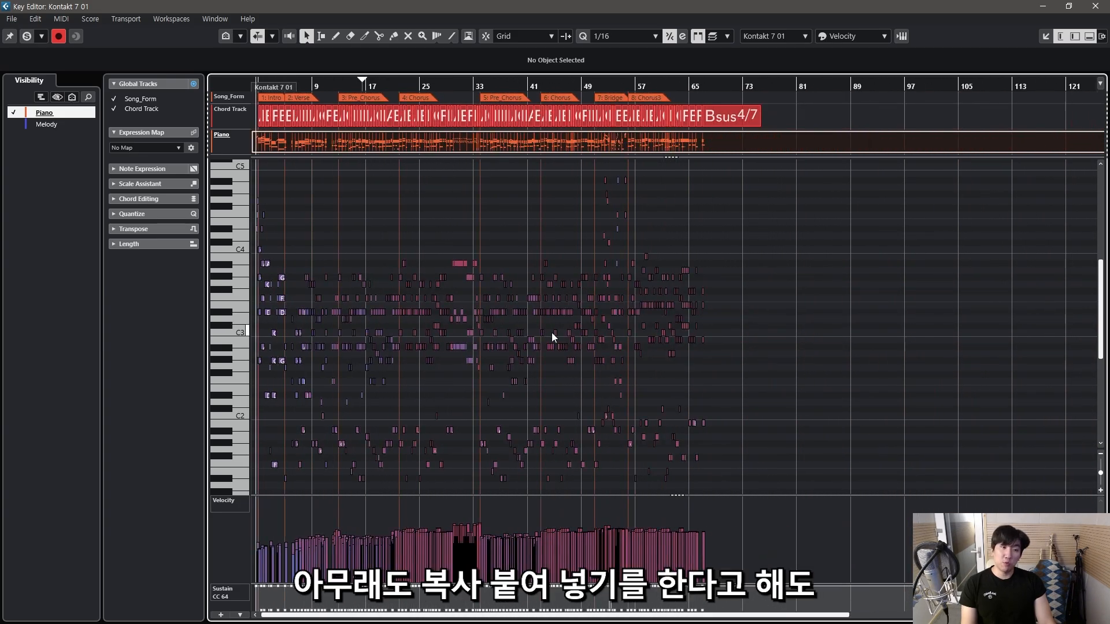
pyautogui.scroll(5, 497, 336)
pyautogui.scroll(3, 664, 352)
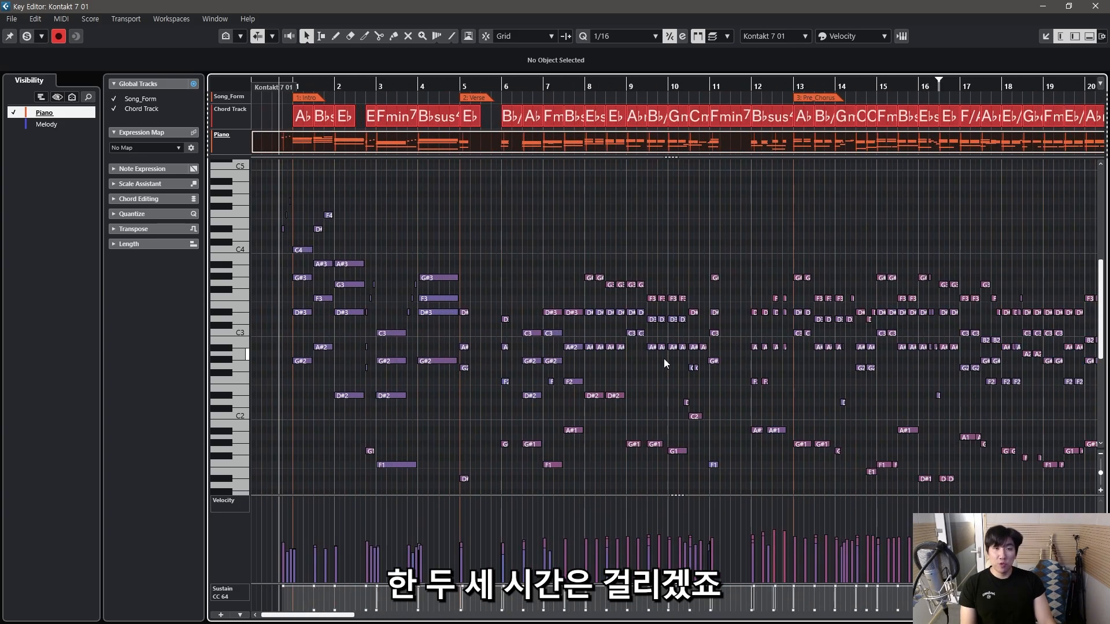
pyautogui.scroll(5, 602, 289)
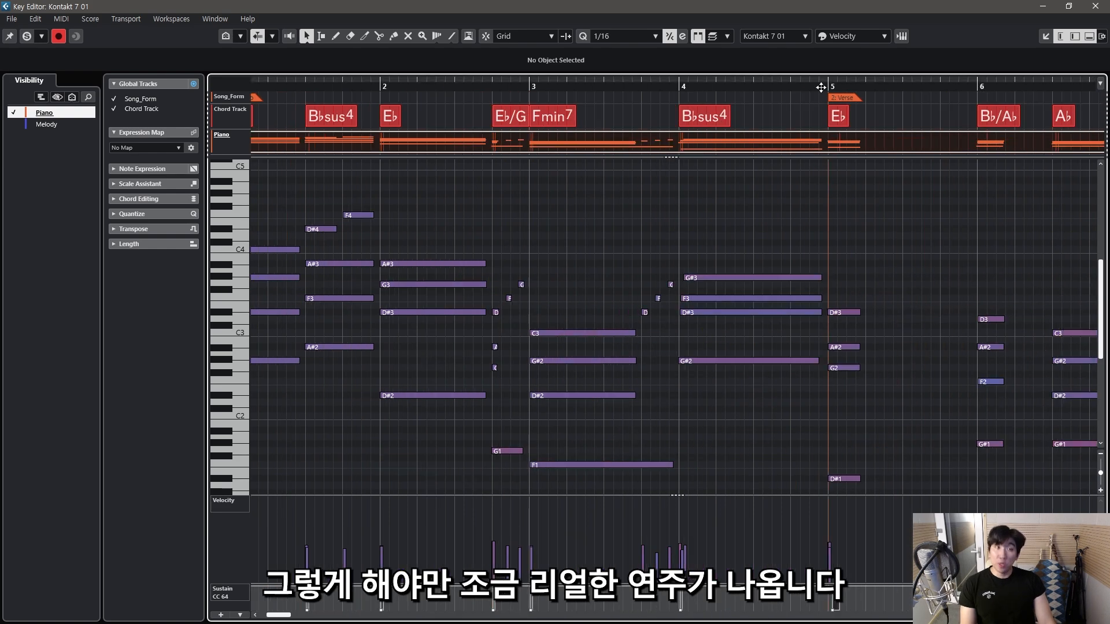
pyautogui.scroll(2, 847, 401)
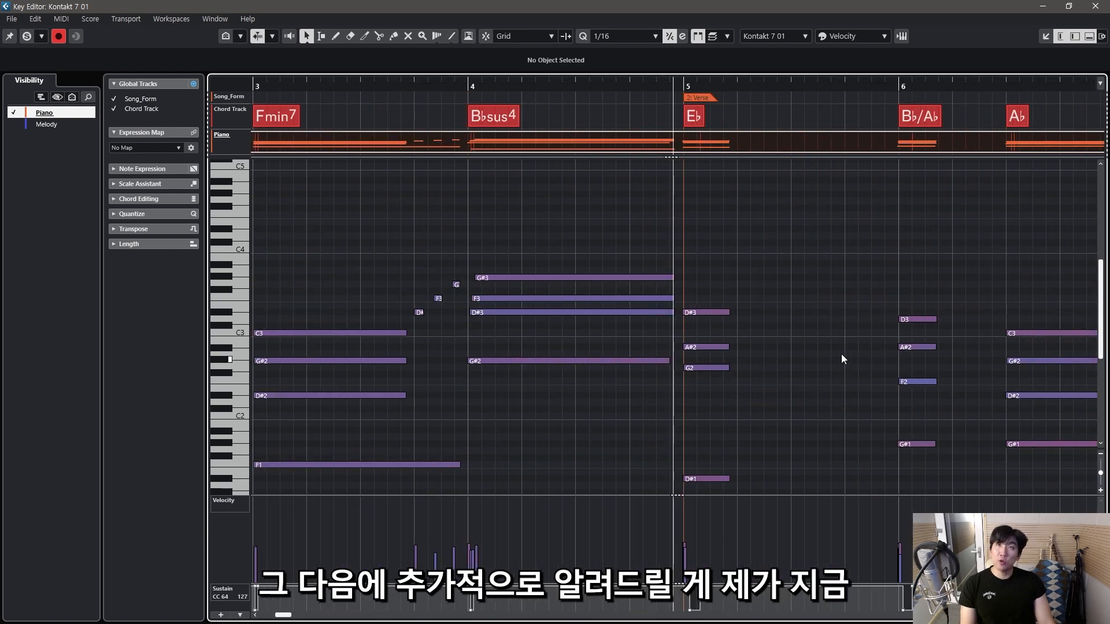
pyautogui.hscroll(3, 841, 354)
pyautogui.scroll(-3, 843, 350)
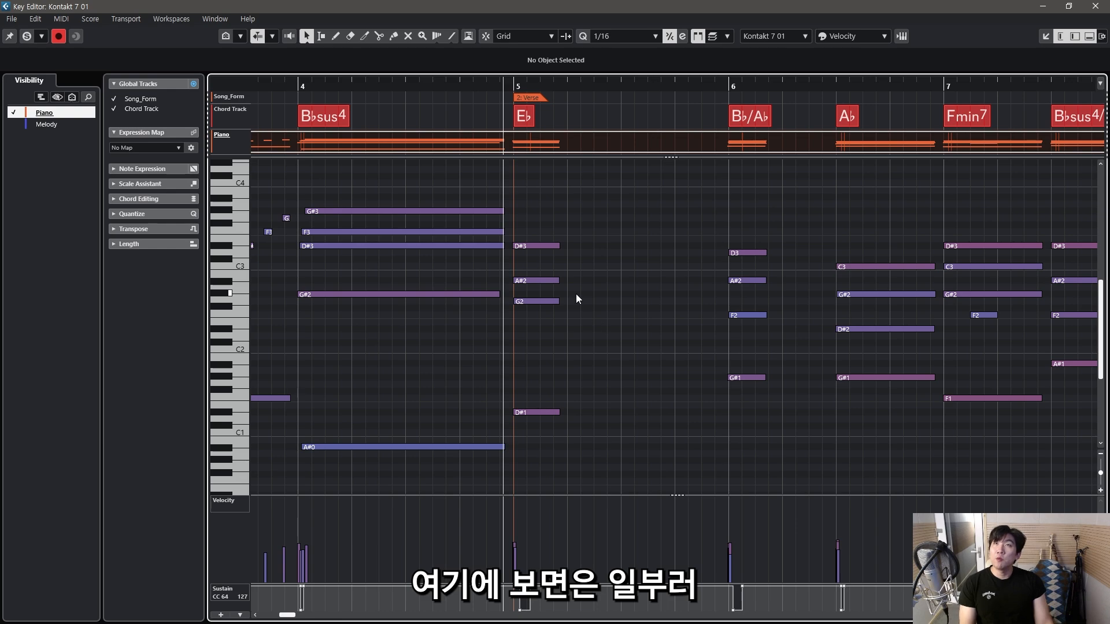
pyautogui.scroll(-2, 575, 293)
pyautogui.hscroll(3, 621, 289)
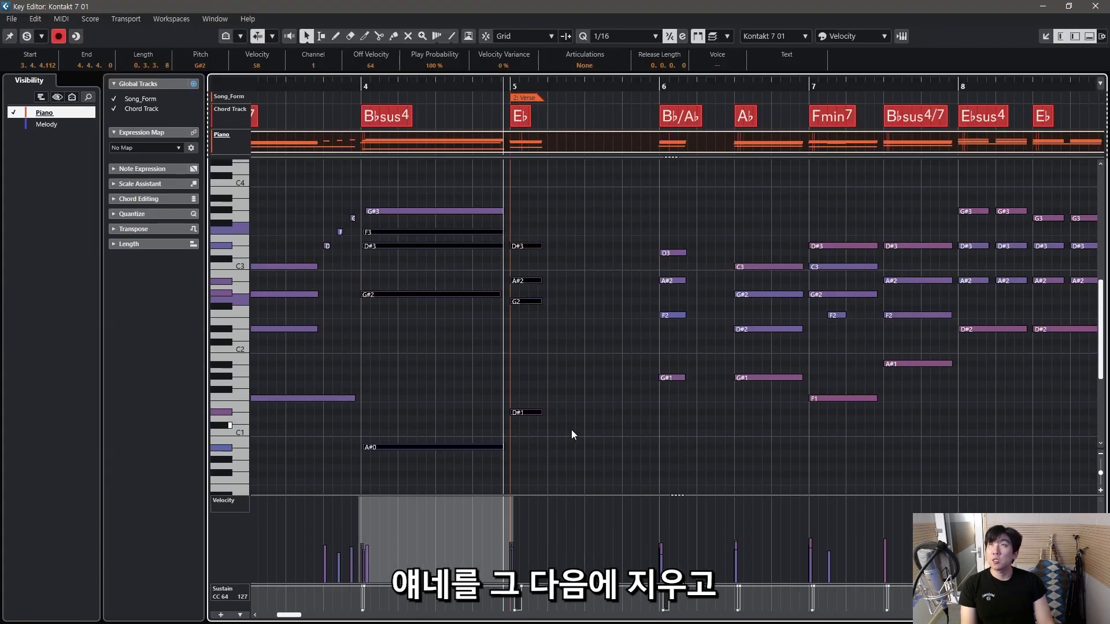
# - Delete the E♭ chord notes at bar 5 and re-record the chord live, starting from bar 4
pyautogui.moveTo(599, 592); pyautogui.dragTo(508, 240)
pyautogui.press('Delete')
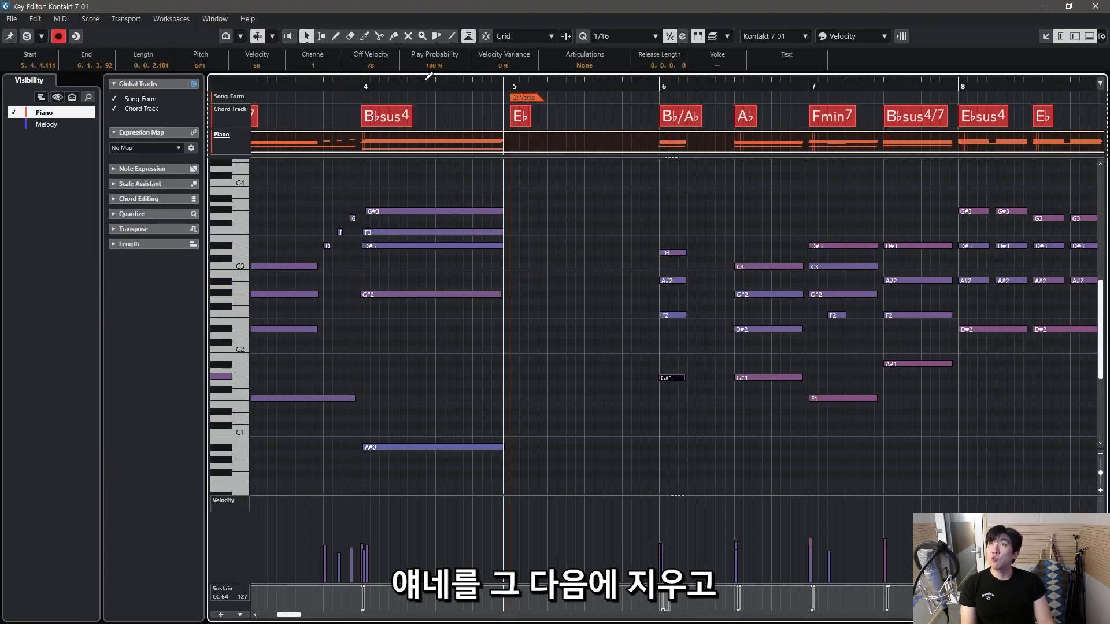
pyautogui.moveTo(394, 87); pyautogui.dragTo(360, 86)
pyautogui.moveTo(360, 86); pyautogui.dragTo(309, 96)
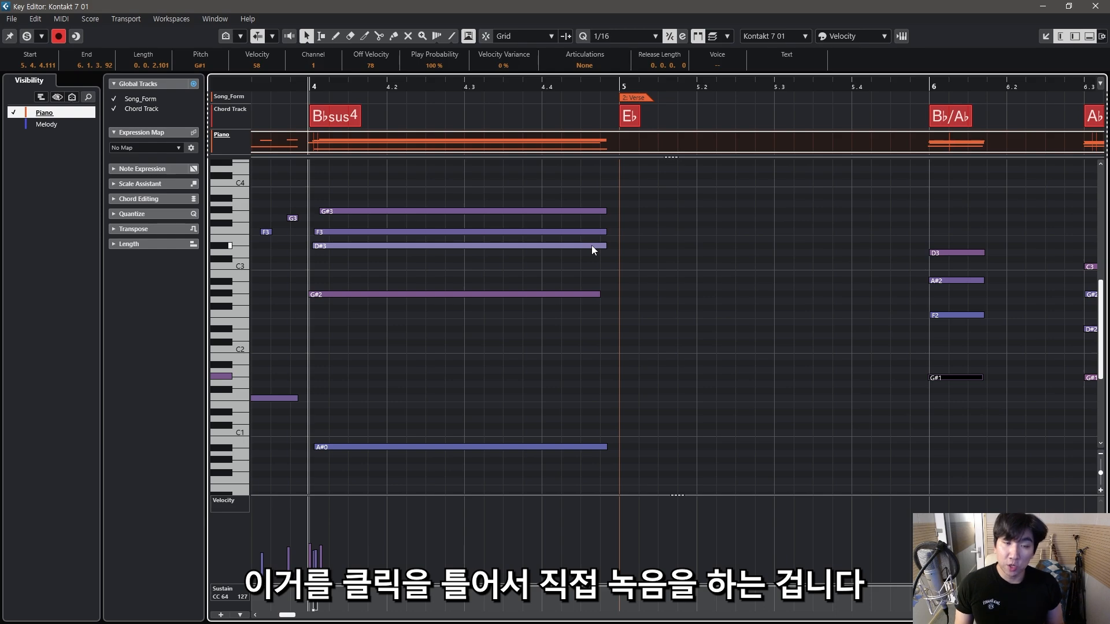
pyautogui.press('KP_Multiply')
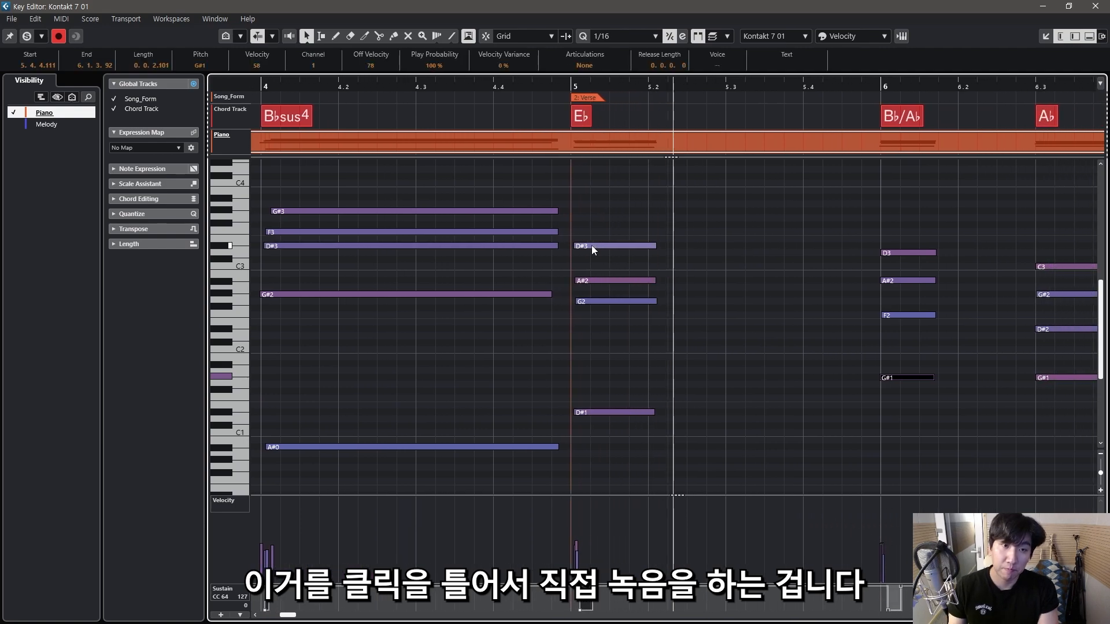
pyautogui.press('space')
# - Nudge the re-recorded bar 5 chord slightly earlier onto the beat and slightly raise the velocity of its top D#3 note
pyautogui.hscroll(1, 591, 245)
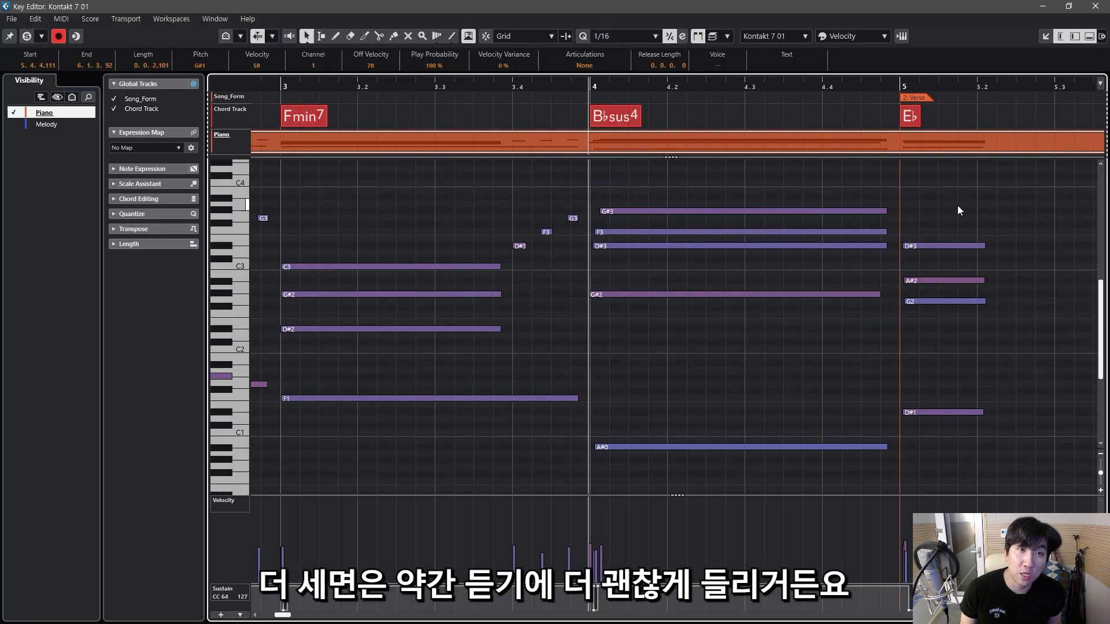
pyautogui.moveTo(957, 205); pyautogui.dragTo(921, 413)
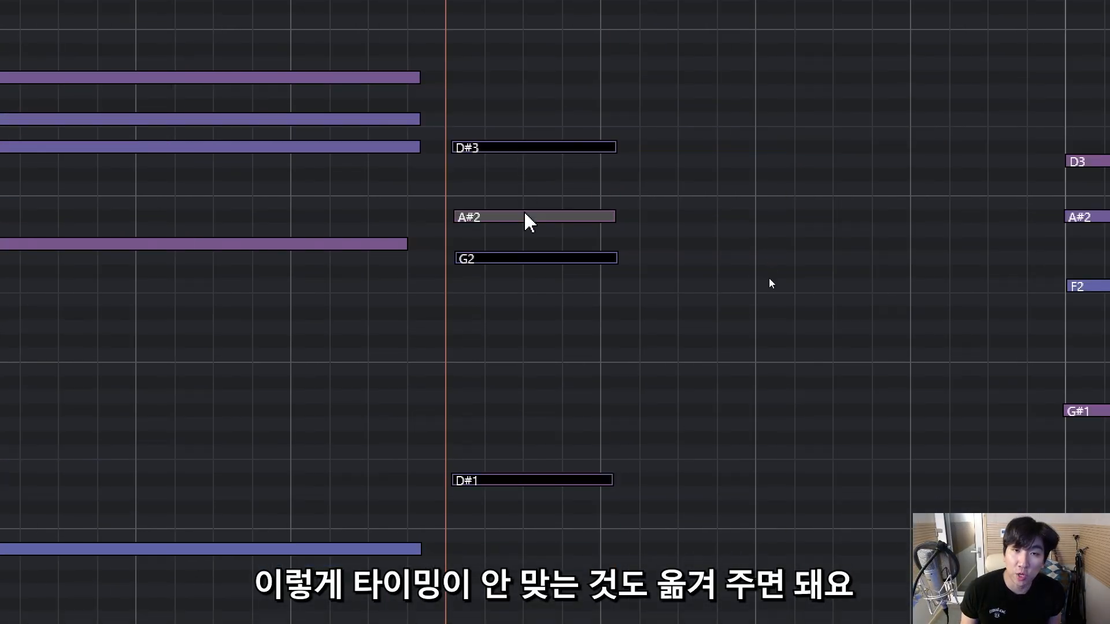
pyautogui.moveTo(518, 219)
pyautogui.mouseDown()
pyautogui.moveTo(528, 220)
pyautogui.moveTo(508, 219)
pyautogui.mouseUp()
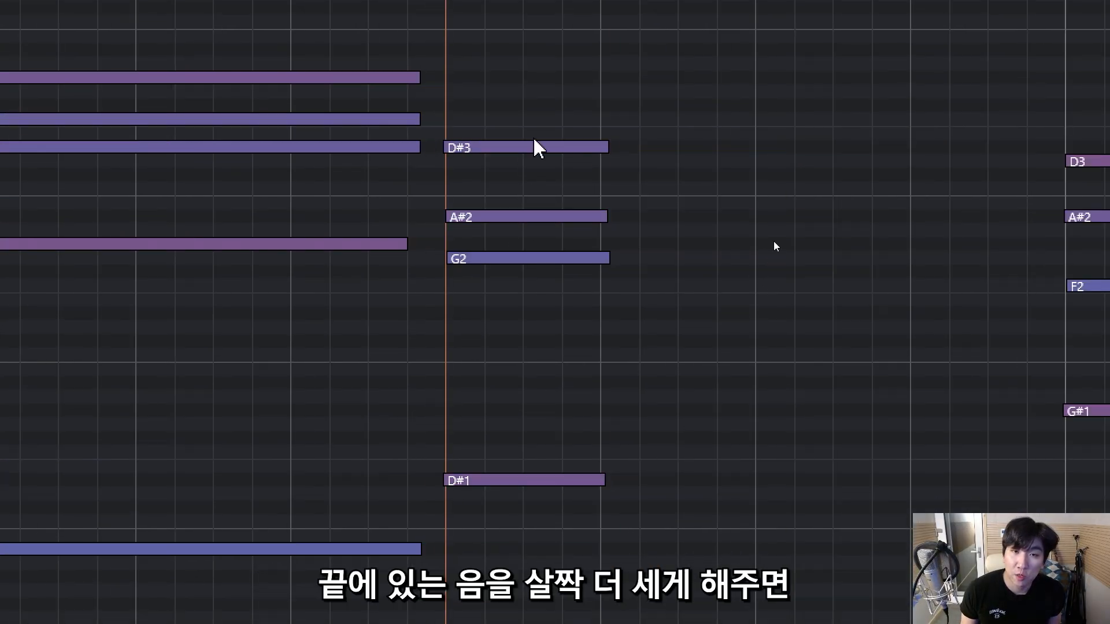
pyautogui.moveTo(526, 145); pyautogui.dragTo(529, 135)
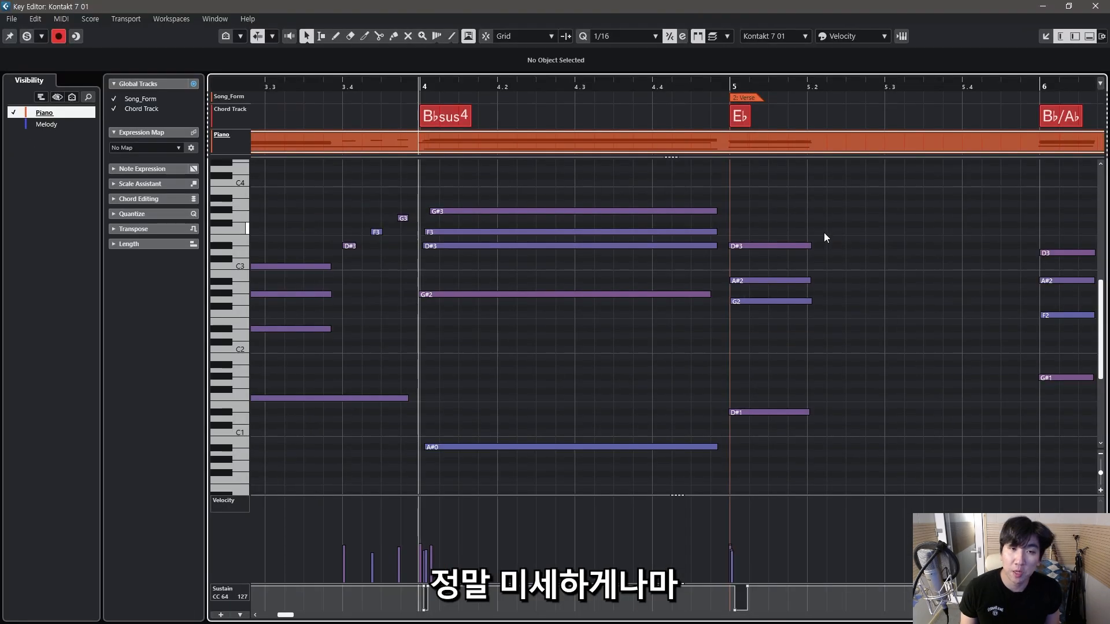
# - Play back from bar 4 into the verse to check the edited chord's timing and dynamics
pyautogui.press('space')
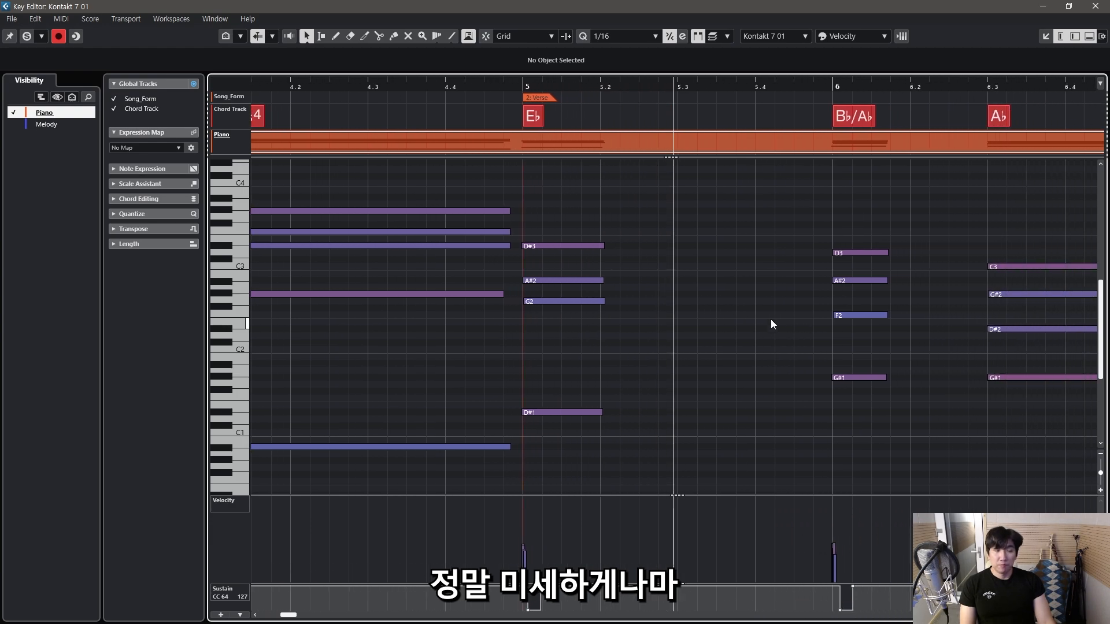
pyautogui.press('space')
pyautogui.hscroll(3, 966, 284)
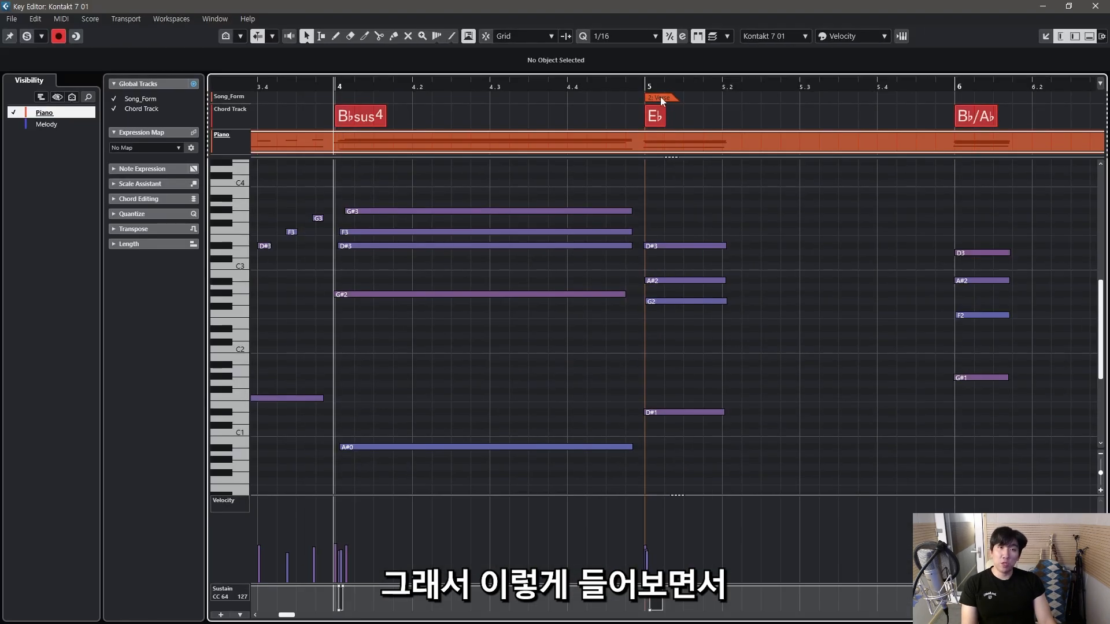
# - Examine the outer and inner notes of the verse chords from bar 5 to bar 9
pyautogui.click(663, 102)
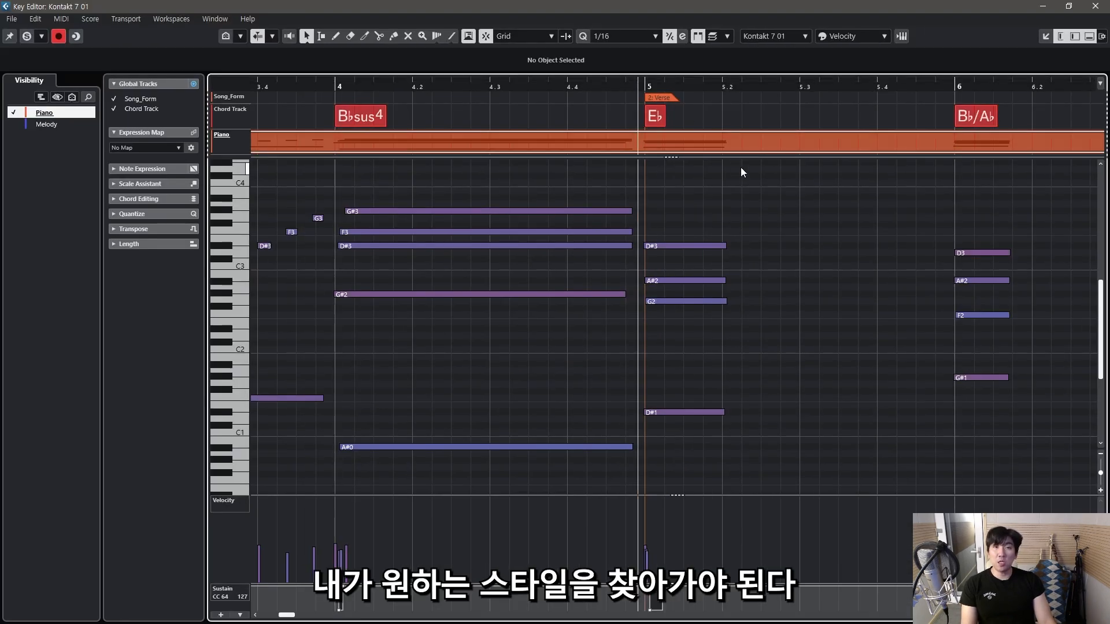
pyautogui.scroll(3, 773, 216)
pyautogui.hscroll(6, 798, 245)
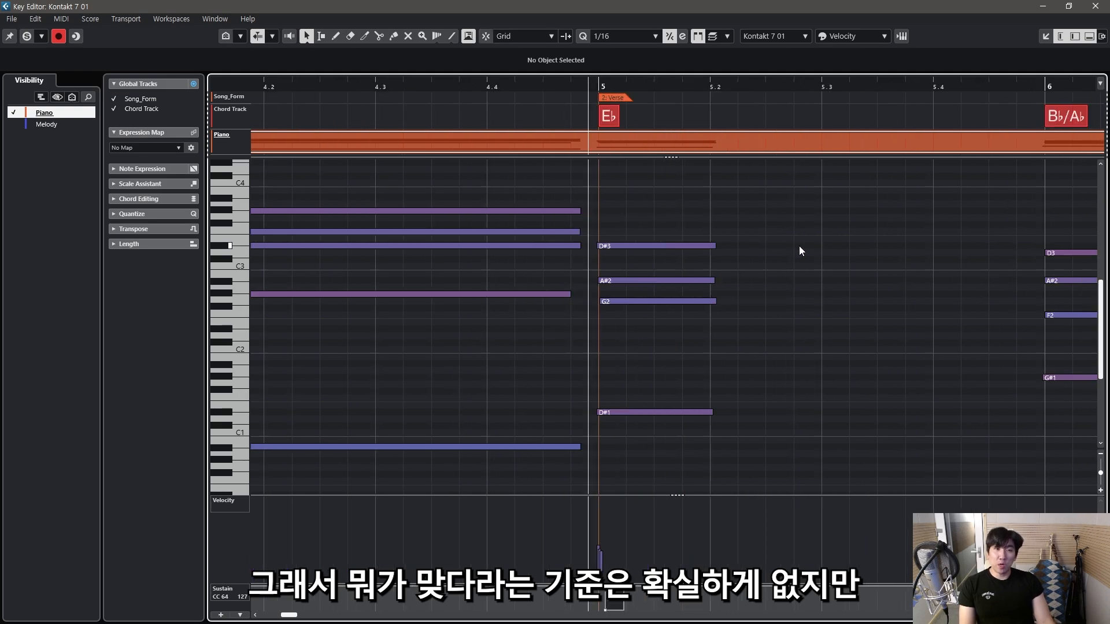
pyautogui.hscroll(5, 825, 278)
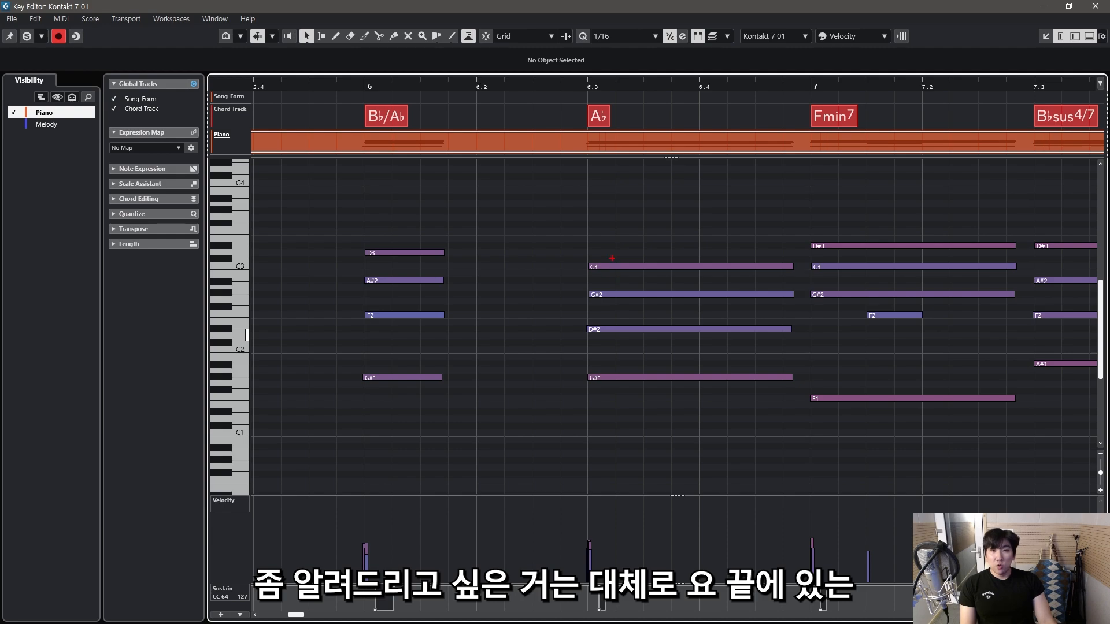
pyautogui.moveTo(601, 252); pyautogui.dragTo(641, 239)
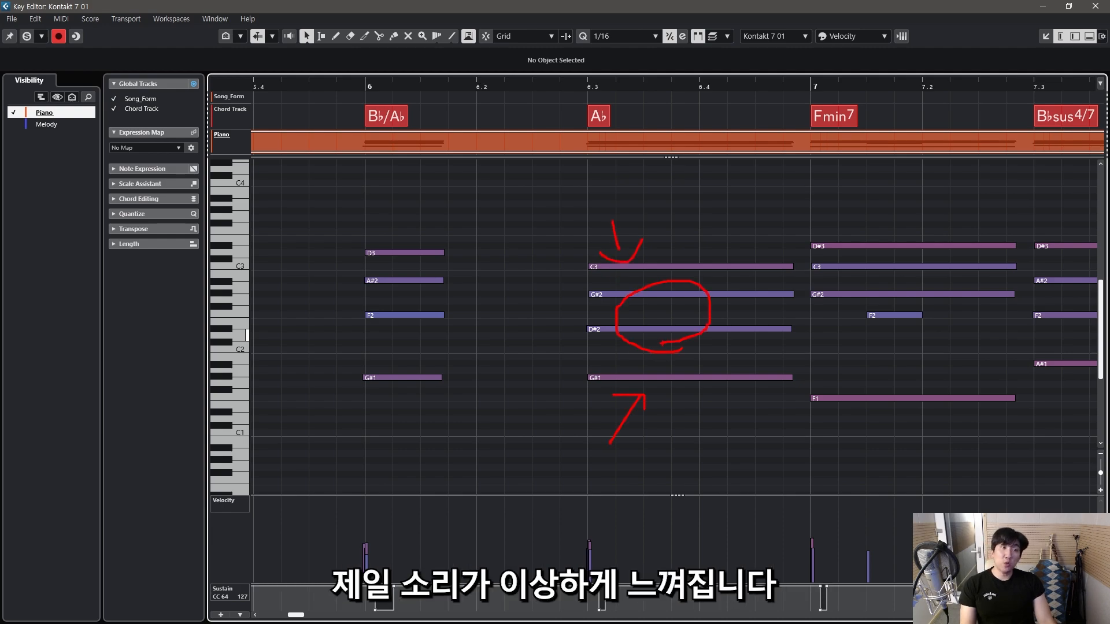
pyautogui.press('Escape')
pyautogui.press('g')
pyautogui.press('g')
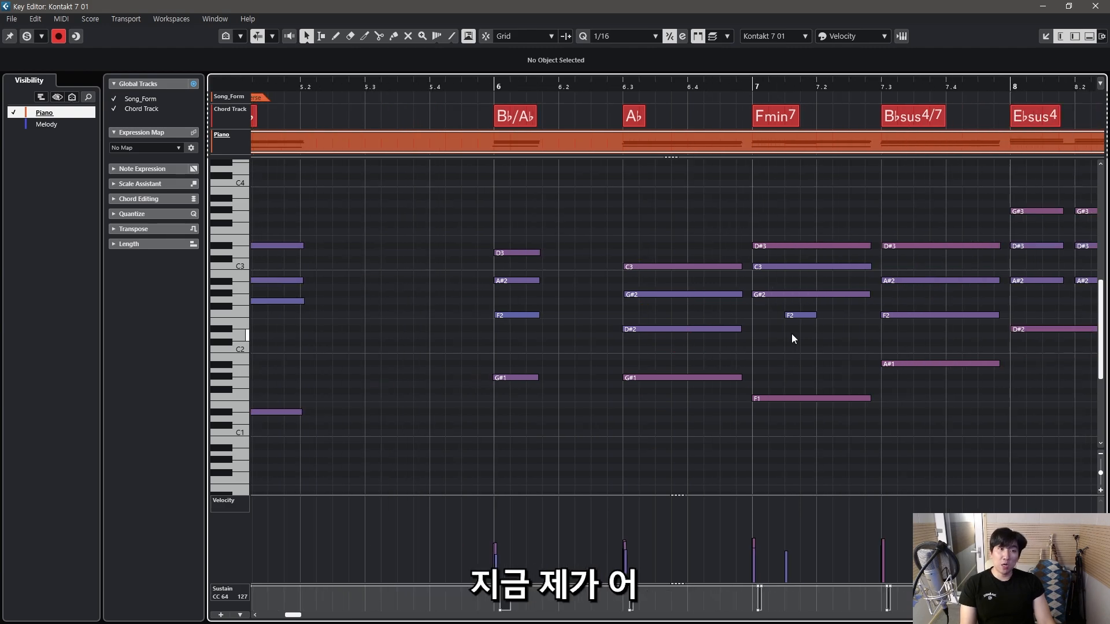
pyautogui.hscroll(-5, 588, 109)
pyautogui.hscroll(6, 703, 137)
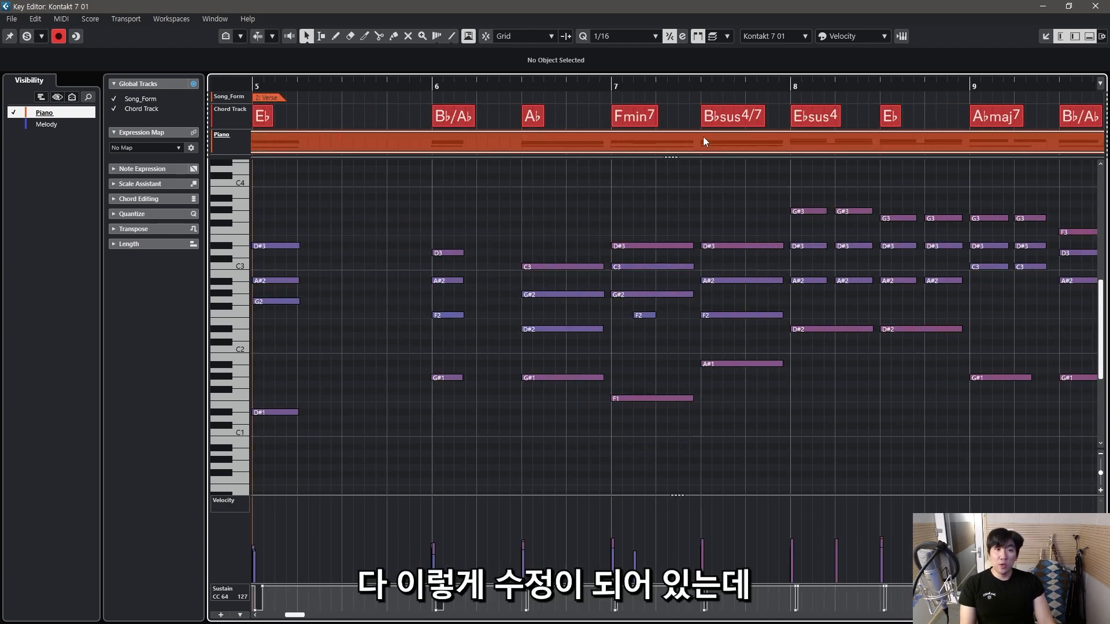
# - Raise the velocity of the middle D#3, A#2 and C3 chord notes across bars 8 and 9
pyautogui.moveTo(547, 83); pyautogui.dragTo(551, 104)
pyautogui.moveTo(681, 233); pyautogui.dragTo(922, 271)
pyautogui.click(875, 213)
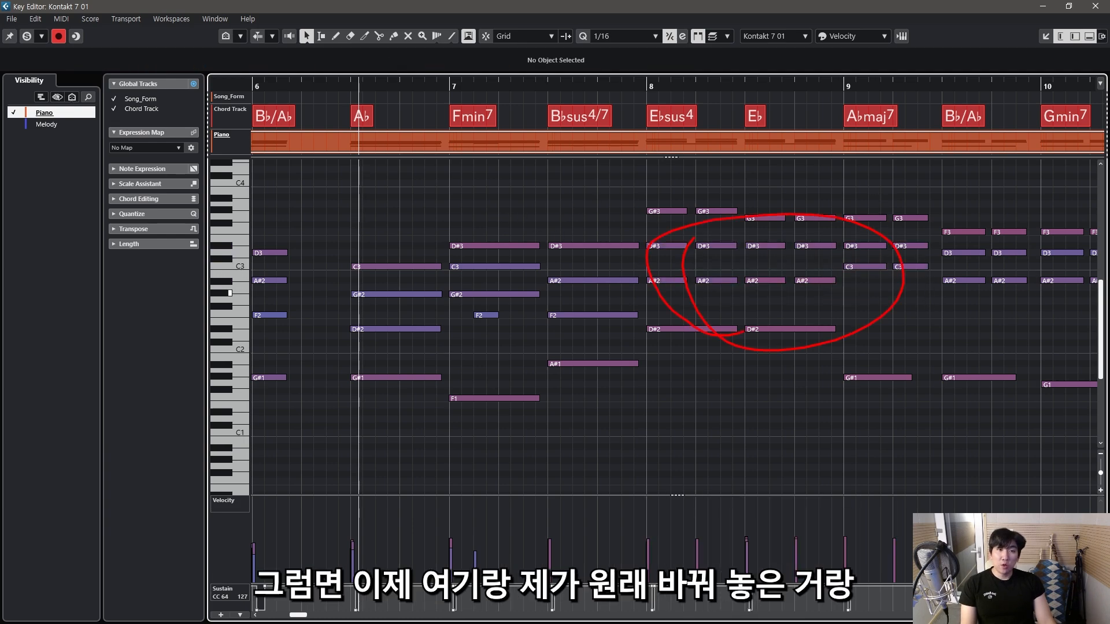
# - Play back from just before bar 6 into bar 9 to hear the chords with louder middle notes
pyautogui.moveTo(562, 357); pyautogui.dragTo(503, 282)
pyautogui.press('g')
pyautogui.moveTo(552, 365)
pyautogui.mouseDown()
pyautogui.moveTo(647, 238)
pyautogui.moveTo(566, 399)
pyautogui.moveTo(519, 412)
pyautogui.mouseUp()
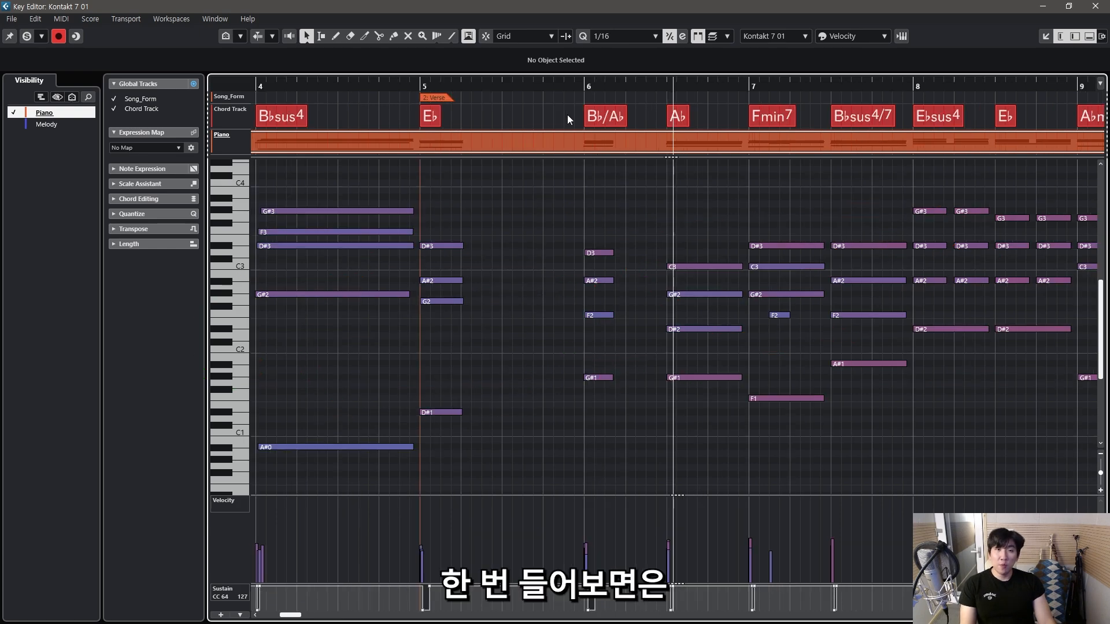
pyautogui.click(577, 86)
pyautogui.press('space')
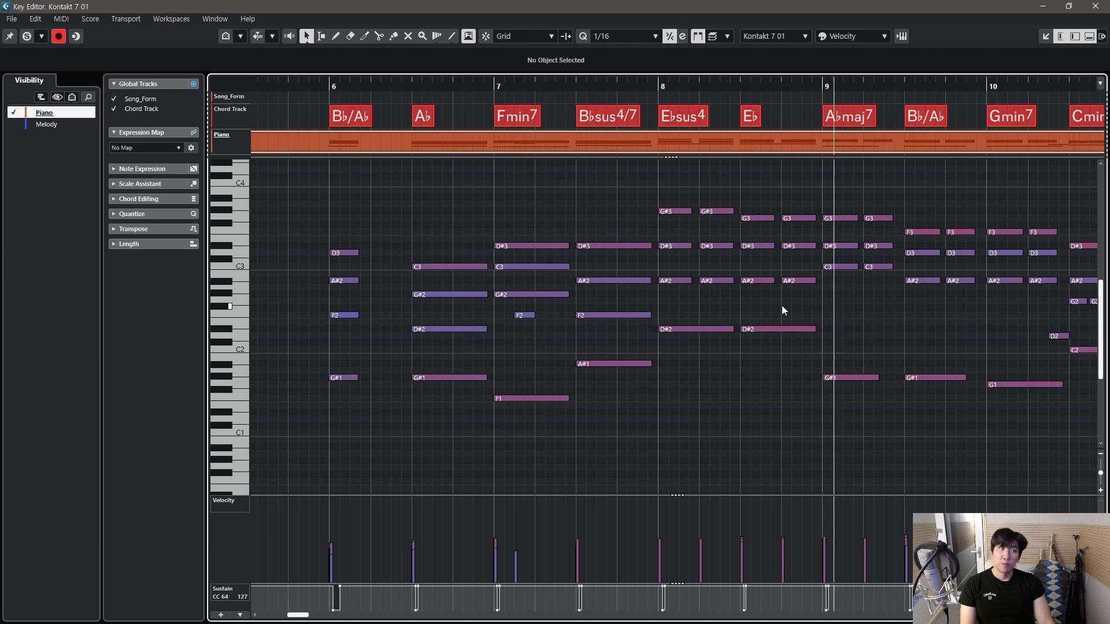
pyautogui.press('space')
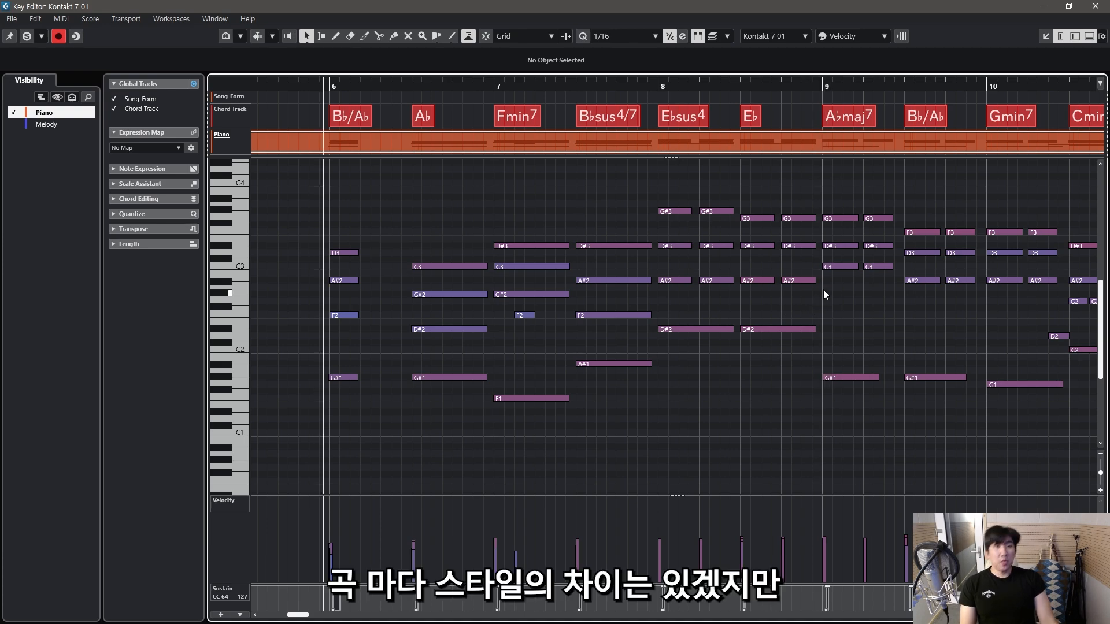
# - Slightly lower the velocity of the middle D#3, A#2 and C3 chord notes across bars 8 and 9
pyautogui.moveTo(680, 296); pyautogui.dragTo(886, 245)
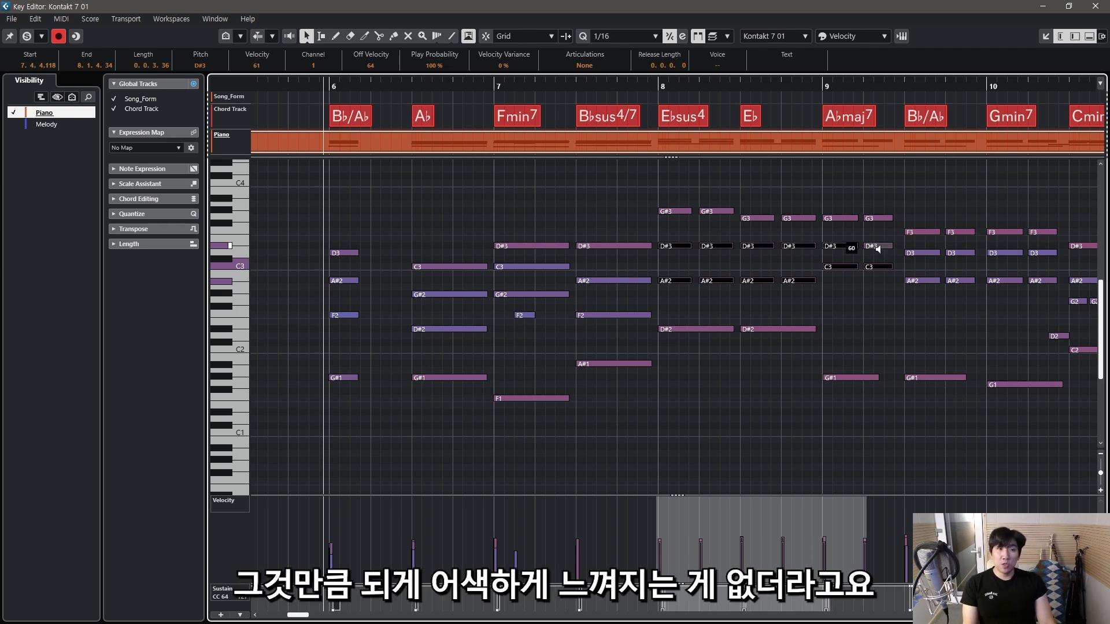
pyautogui.click(868, 259)
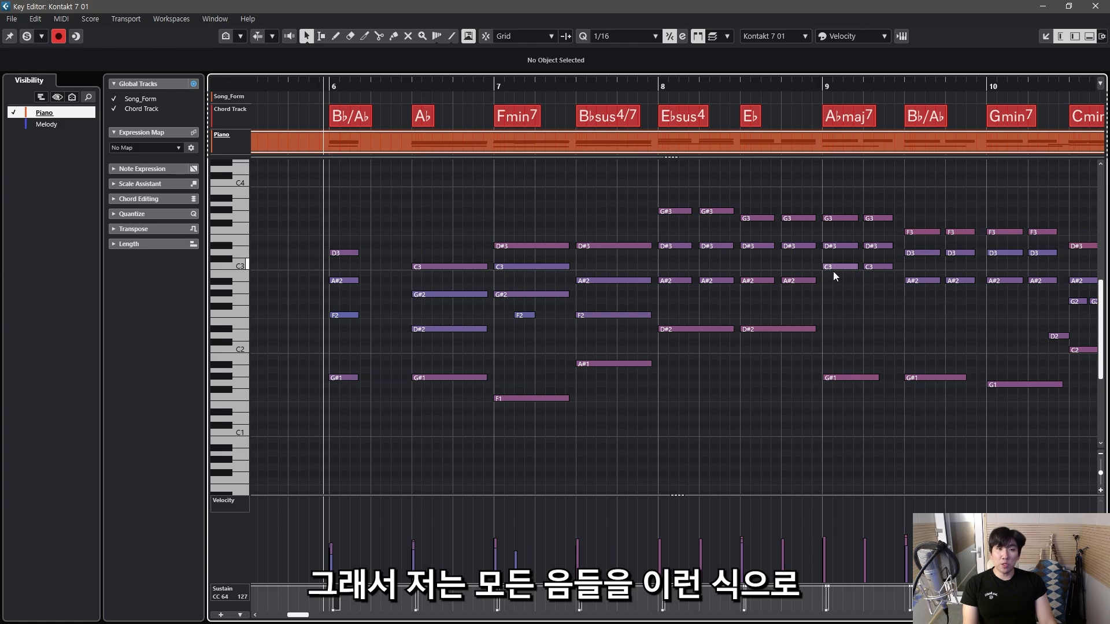
pyautogui.moveTo(867, 287); pyautogui.dragTo(681, 253)
pyautogui.hscroll(3, 793, 251)
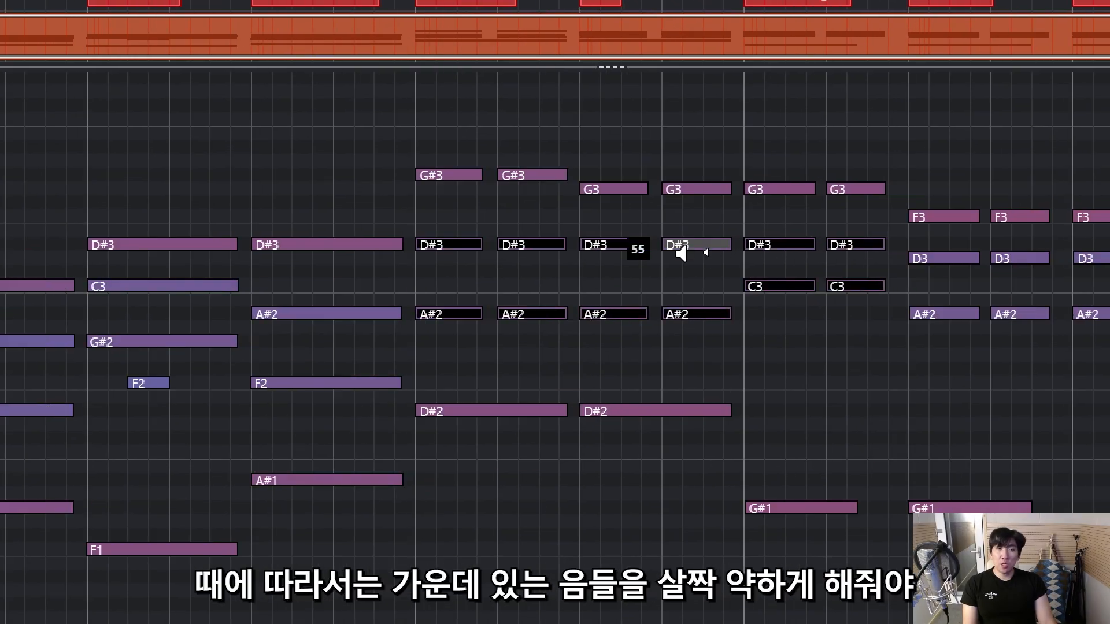
pyautogui.moveTo(894, 381); pyautogui.dragTo(422, 255)
pyautogui.click(463, 209)
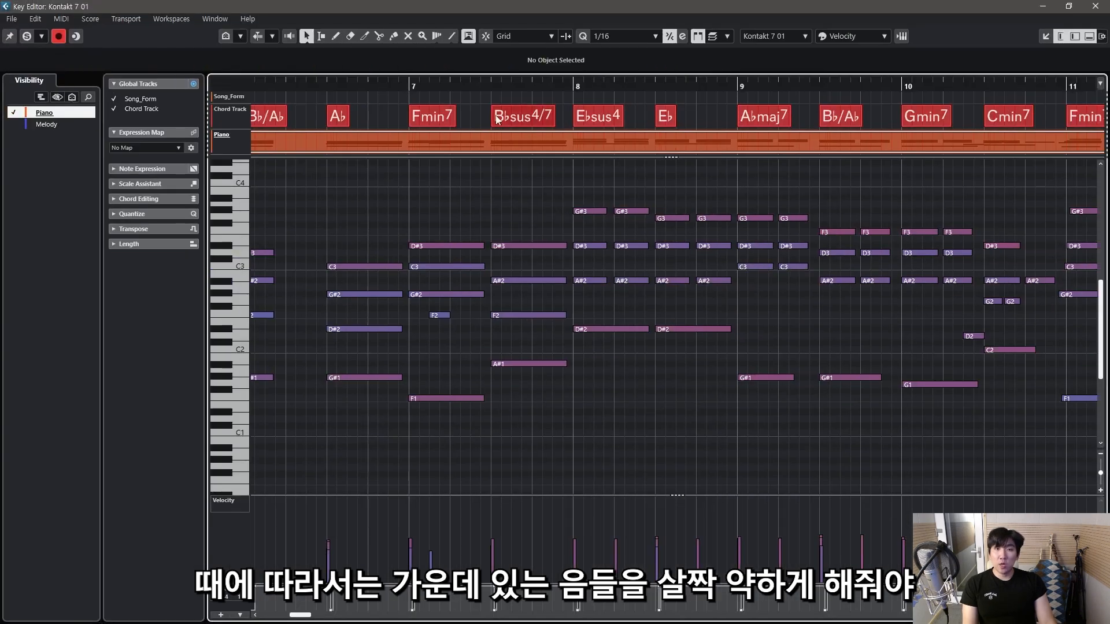
# - Play back from bar 7 to check the softened middle notes against the outer chord notes
pyautogui.click(409, 88)
pyautogui.press('space')
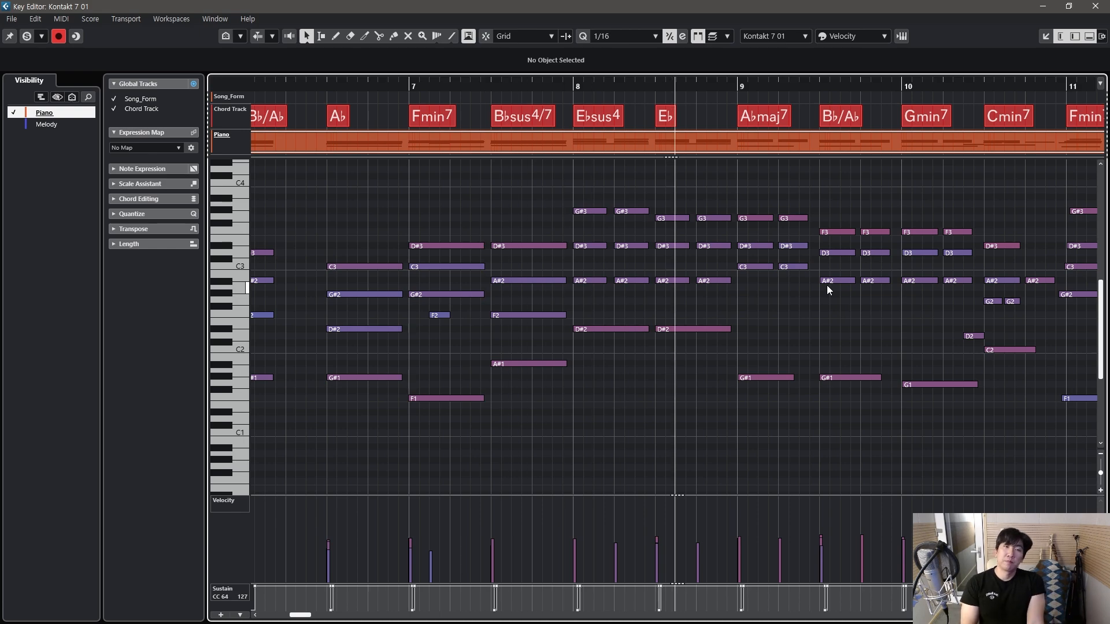
pyautogui.press('space')
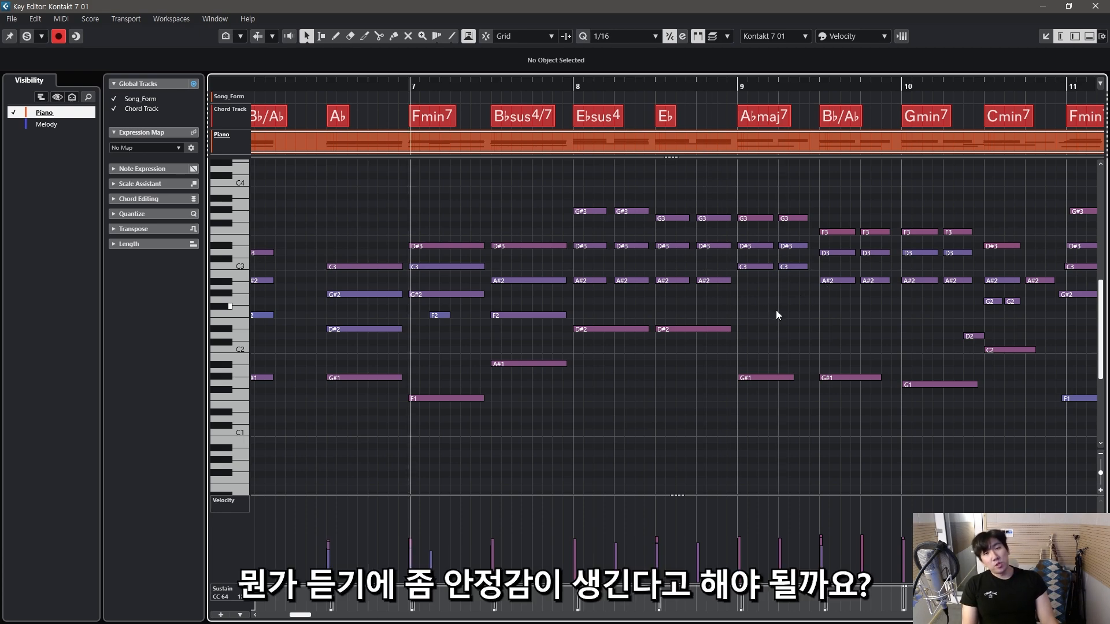
# - Examine the balance between top and inner chord notes from bar 4 through the start of the pre-chorus
pyautogui.hscroll(-4, 782, 300)
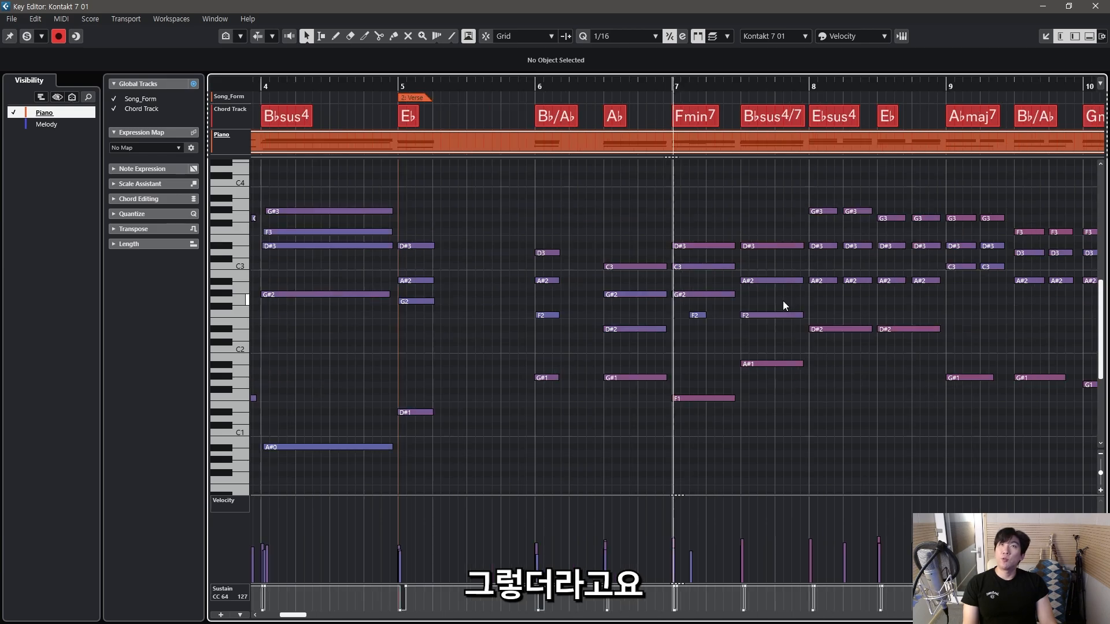
pyautogui.hscroll(8, 802, 303)
pyautogui.hscroll(3, 768, 293)
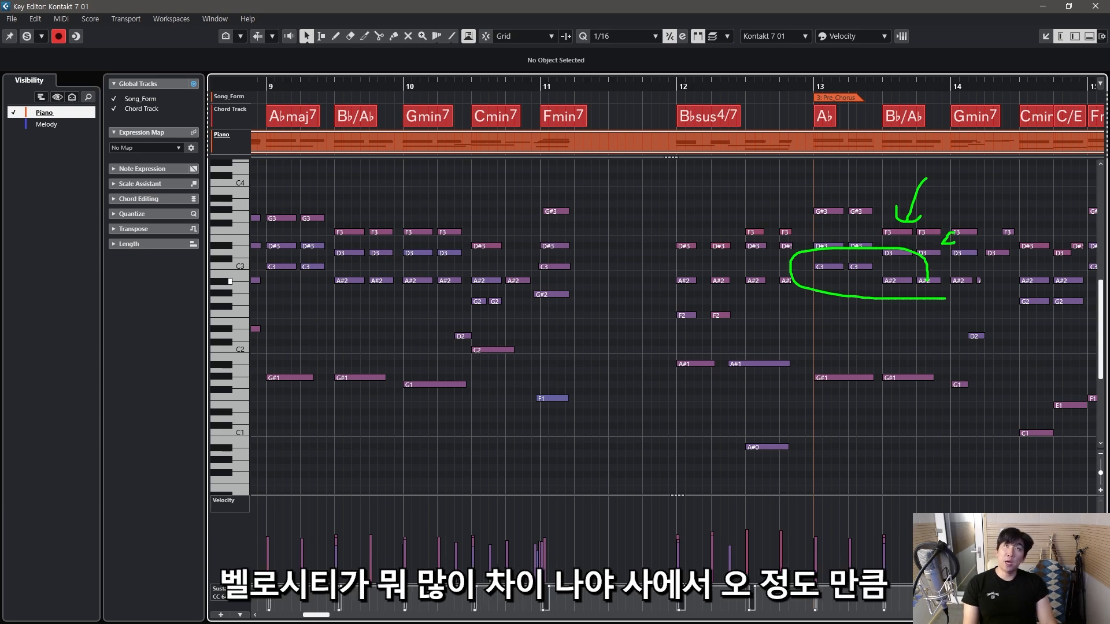
pyautogui.press('Escape')
# - Play back from just before bar 10 into bar 11 to hear the single A#2 note and the rolled Fmin7 chord
pyautogui.hscroll(4, 728, 238)
pyautogui.hscroll(-3, 682, 230)
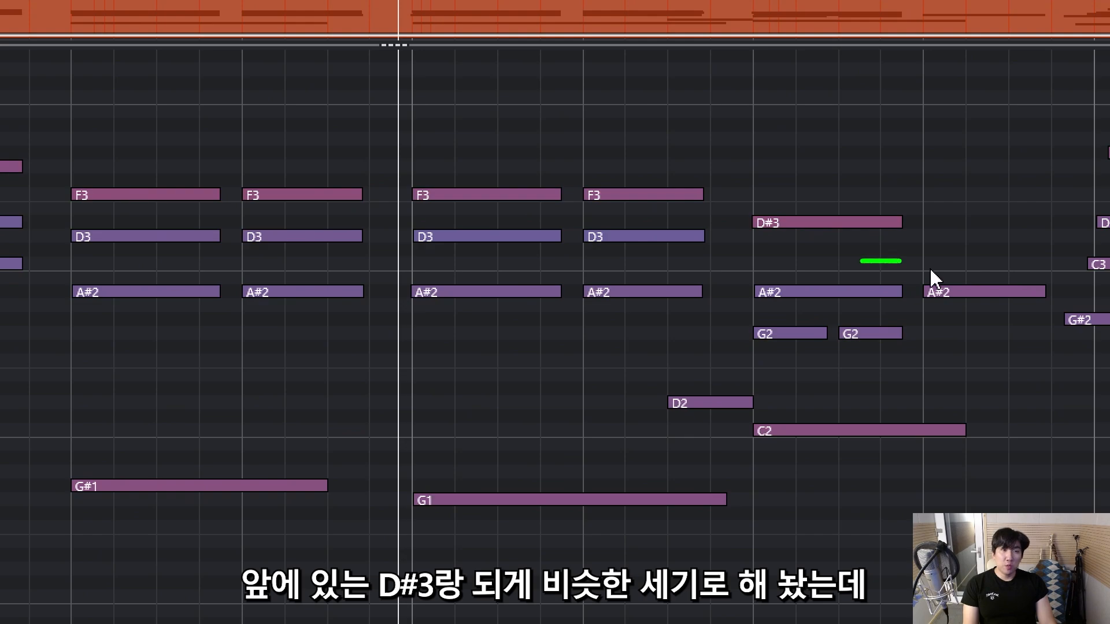
pyautogui.press('space')
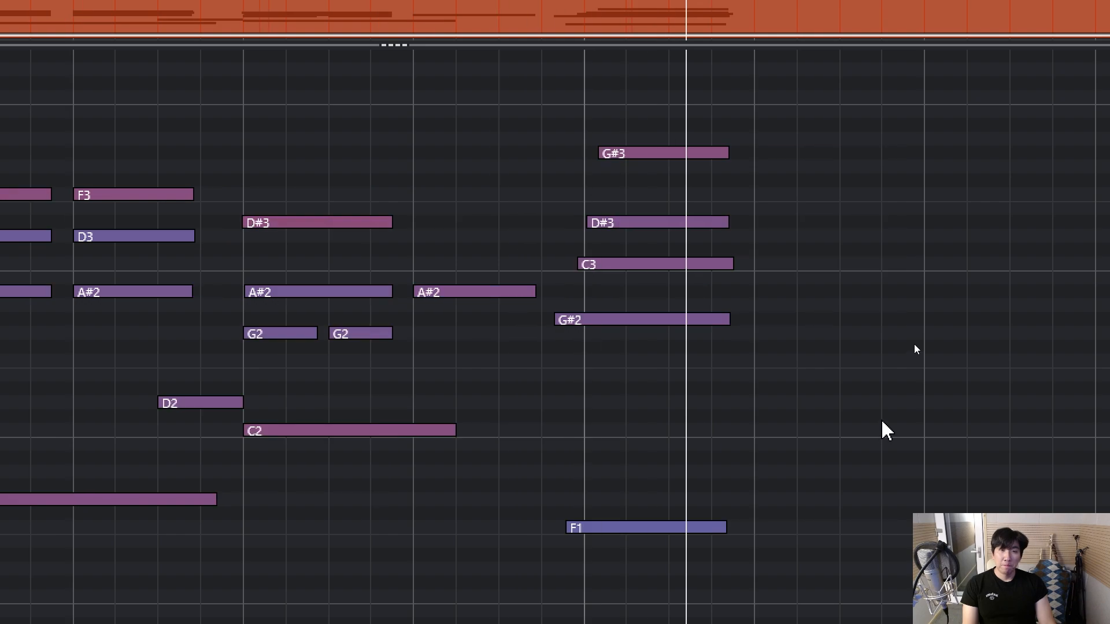
pyautogui.press('space')
# - Examine the staggered note starts of the rolled Fmin7 chord at bar 11
pyautogui.scroll(-2, 841, 357)
pyautogui.hscroll(2, 522, 223)
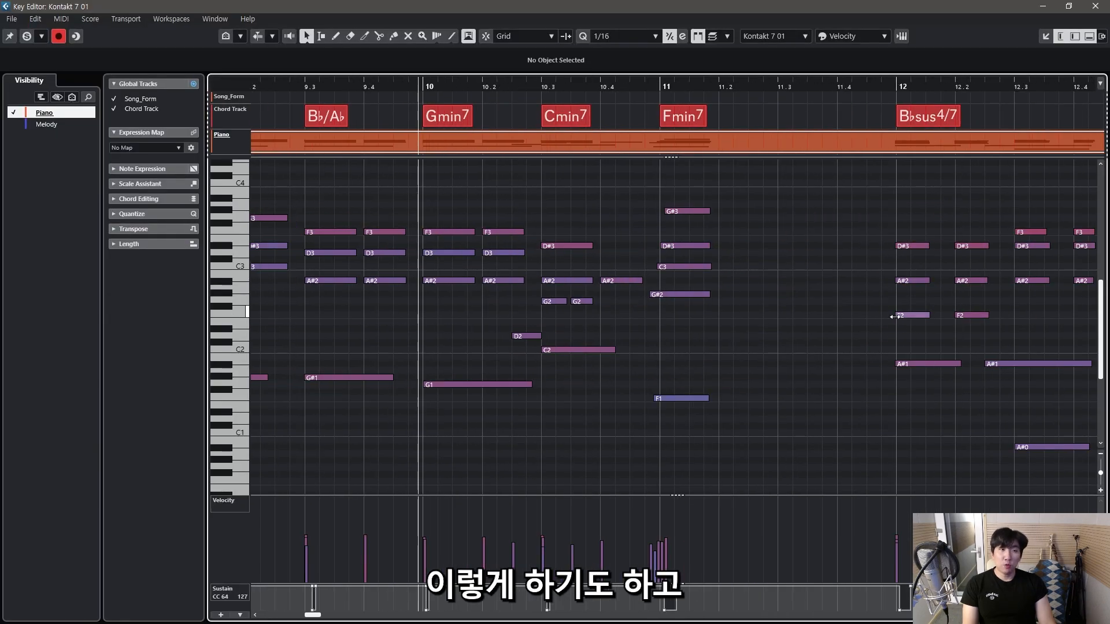
pyautogui.moveTo(543, 148); pyautogui.dragTo(354, 590)
pyautogui.moveTo(653, 430); pyautogui.dragTo(654, 431)
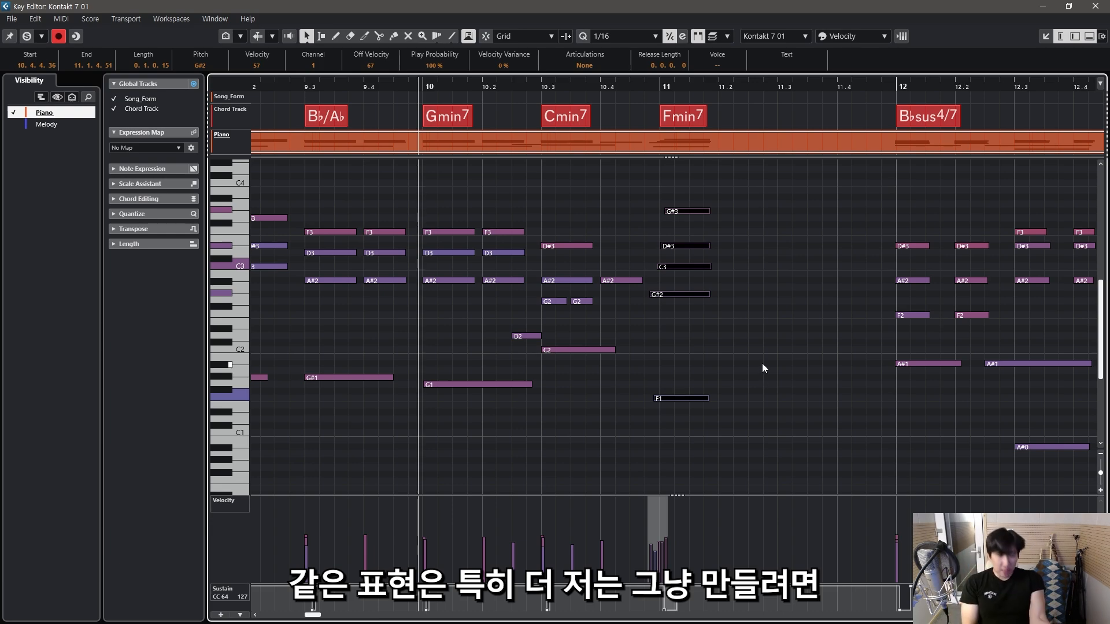
pyautogui.click(754, 360)
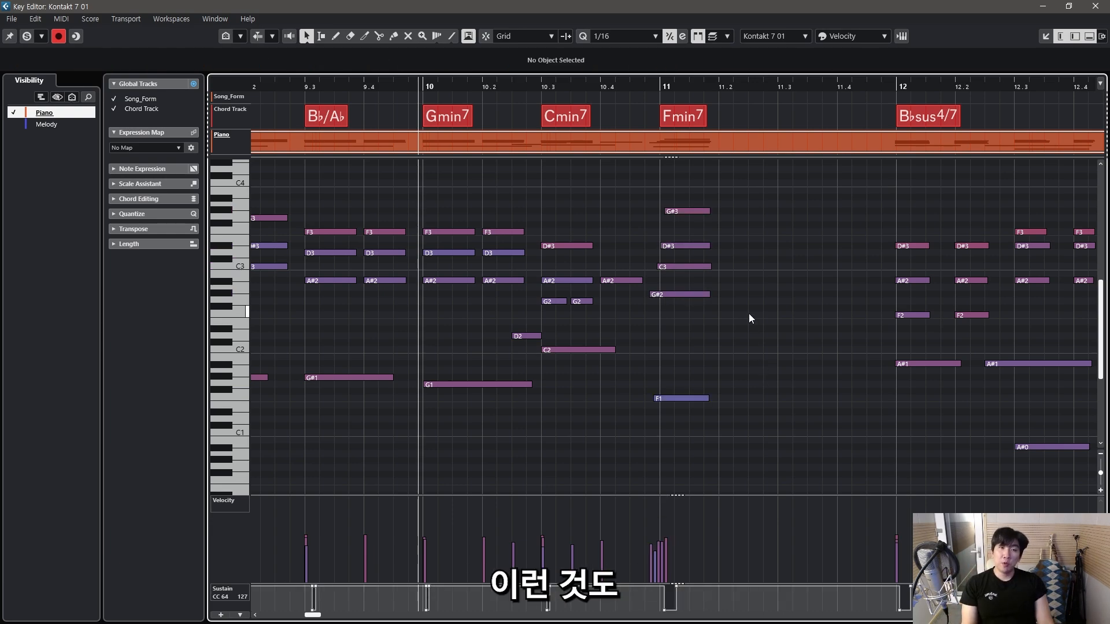
pyautogui.scroll(-2, 748, 313)
pyautogui.scroll(3, 785, 304)
pyautogui.moveTo(830, 330); pyautogui.dragTo(801, 274)
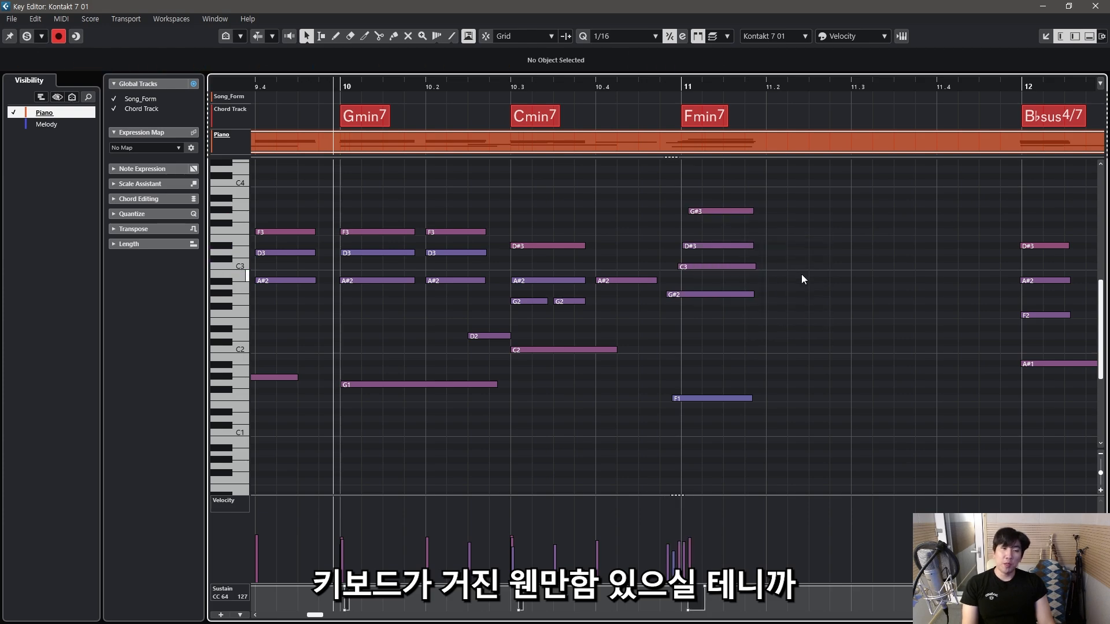
# - Delete the upper four notes of the Fmin7 chord at bar 11 and re-record G#2, C3, D#3 and G#3 live as a roll, starting near 10.3
pyautogui.moveTo(783, 195); pyautogui.dragTo(745, 411)
pyautogui.moveTo(740, 372); pyautogui.dragTo(722, 388)
pyautogui.keyDown('ctrl'); pyautogui.click(725, 399); pyautogui.keyUp('ctrl')
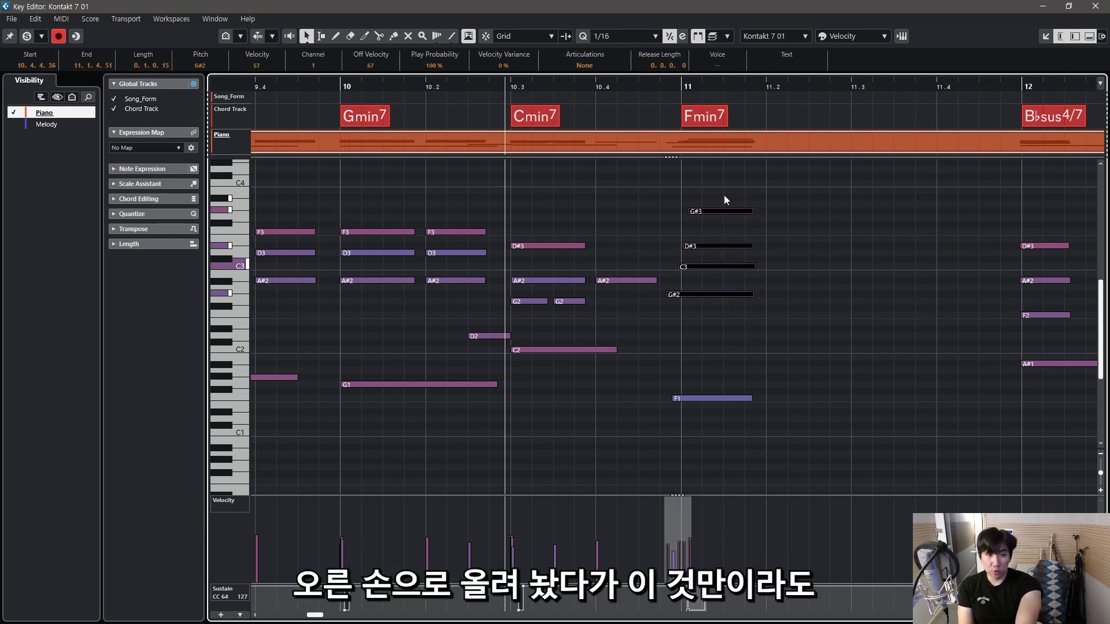
pyautogui.press('Delete')
pyautogui.press('space')
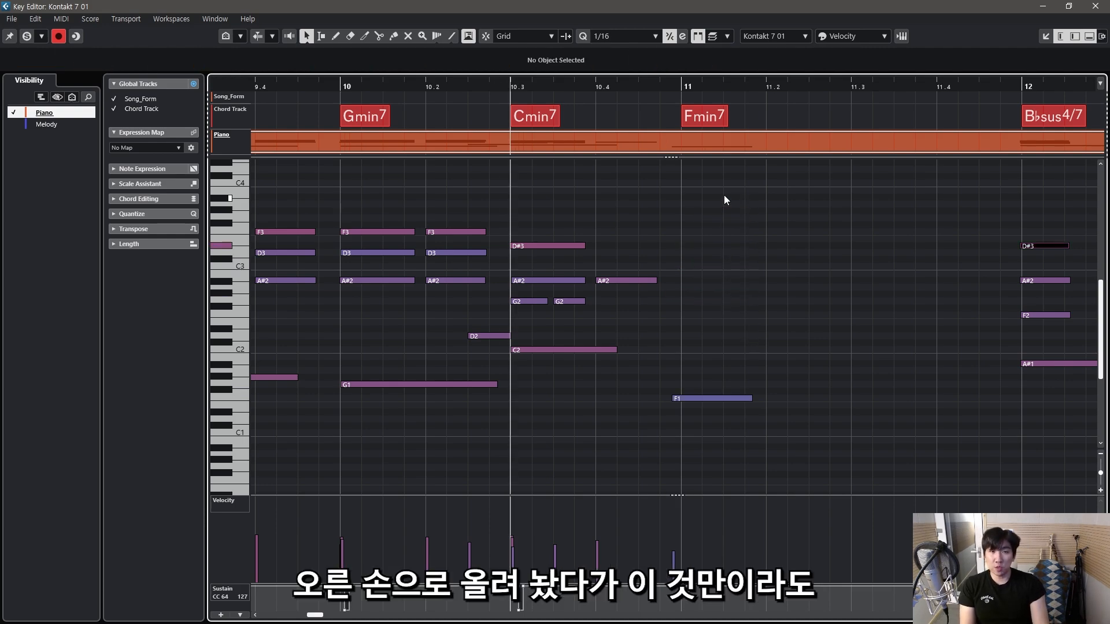
pyautogui.press('space')
pyautogui.press('space')
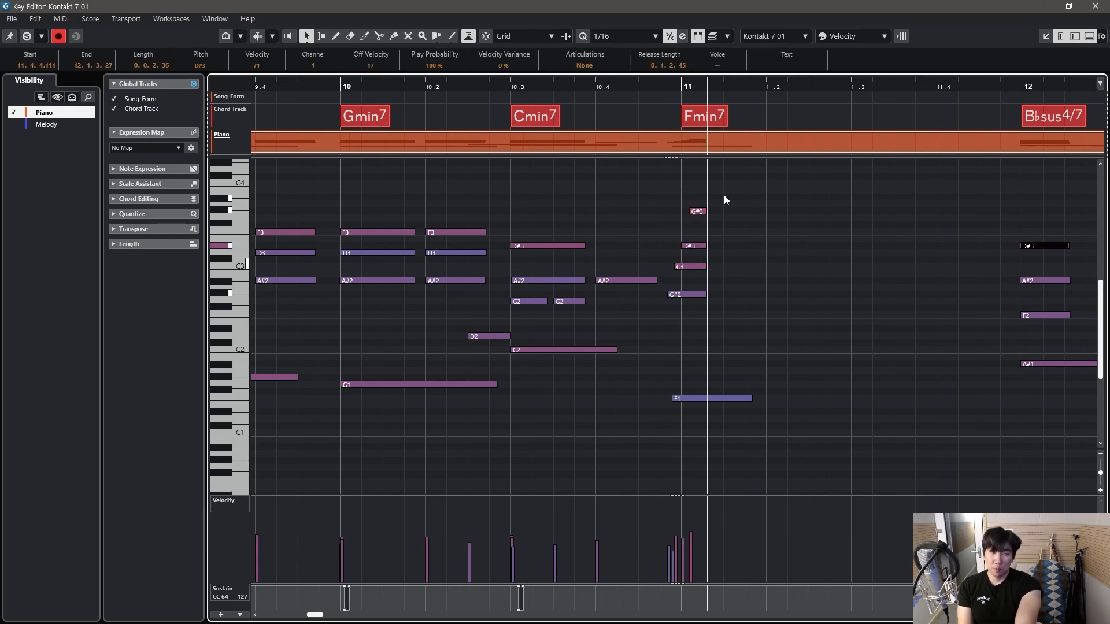
pyautogui.press('space')
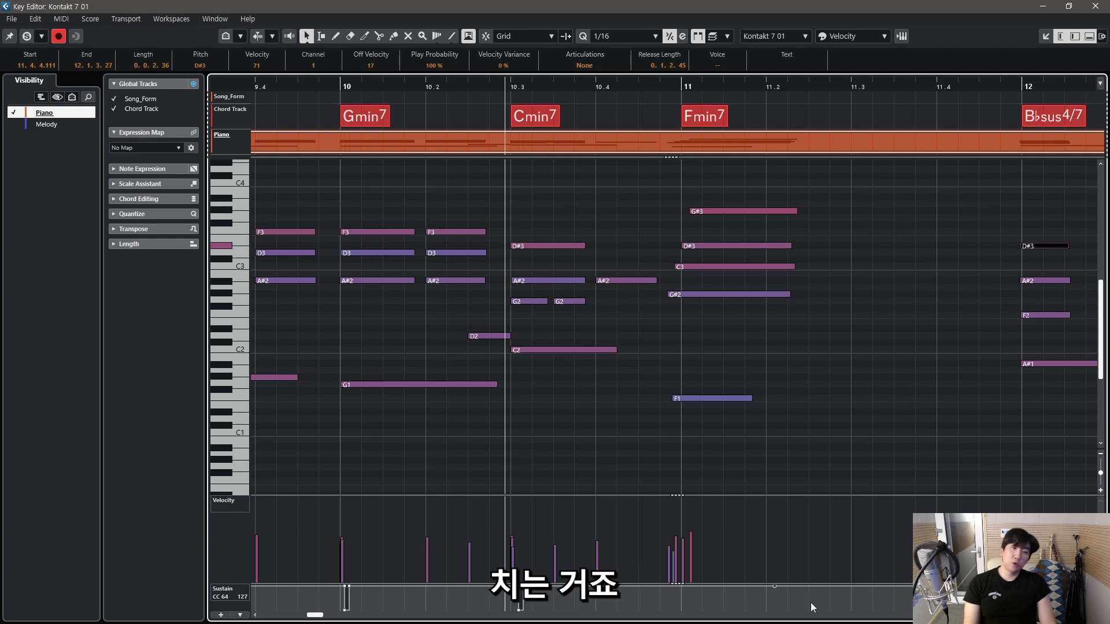
# - Add a sustain pedal release of 0 just after the start of bar 11 and a re-press of 127 right behind it
pyautogui.click(692, 610)
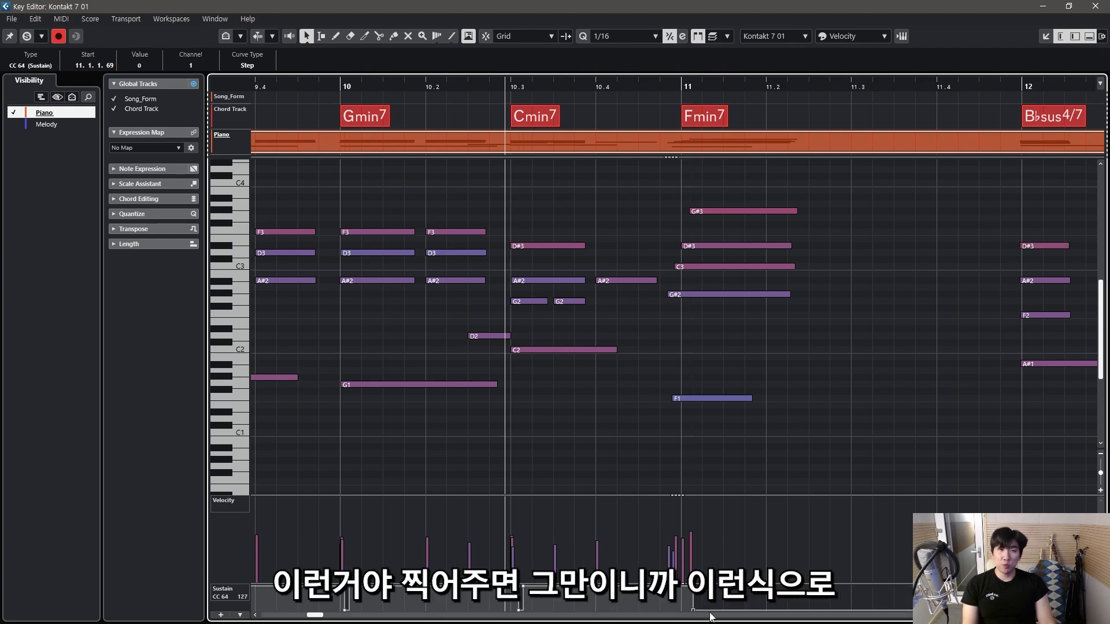
pyautogui.click(702, 582)
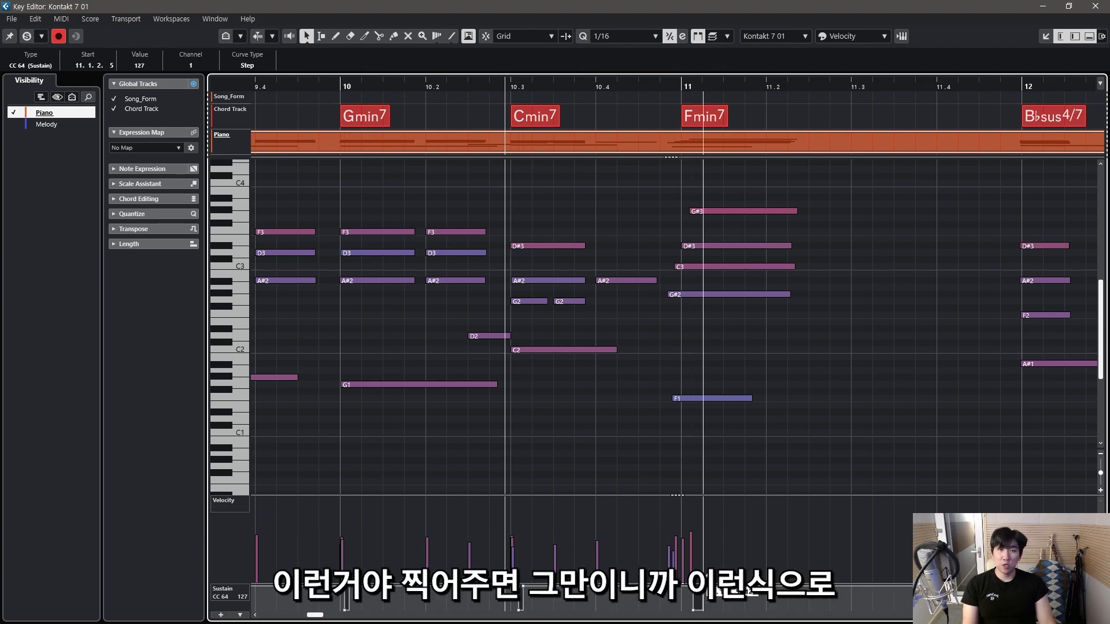
# - Lower the velocities of the re-recorded upper notes of the bar 11 Fmin7 chord and play the passage back from near 10.3
pyautogui.moveTo(839, 281); pyautogui.dragTo(748, 188)
pyautogui.keyDown('shift'); pyautogui.click(756, 294); pyautogui.keyUp('shift')
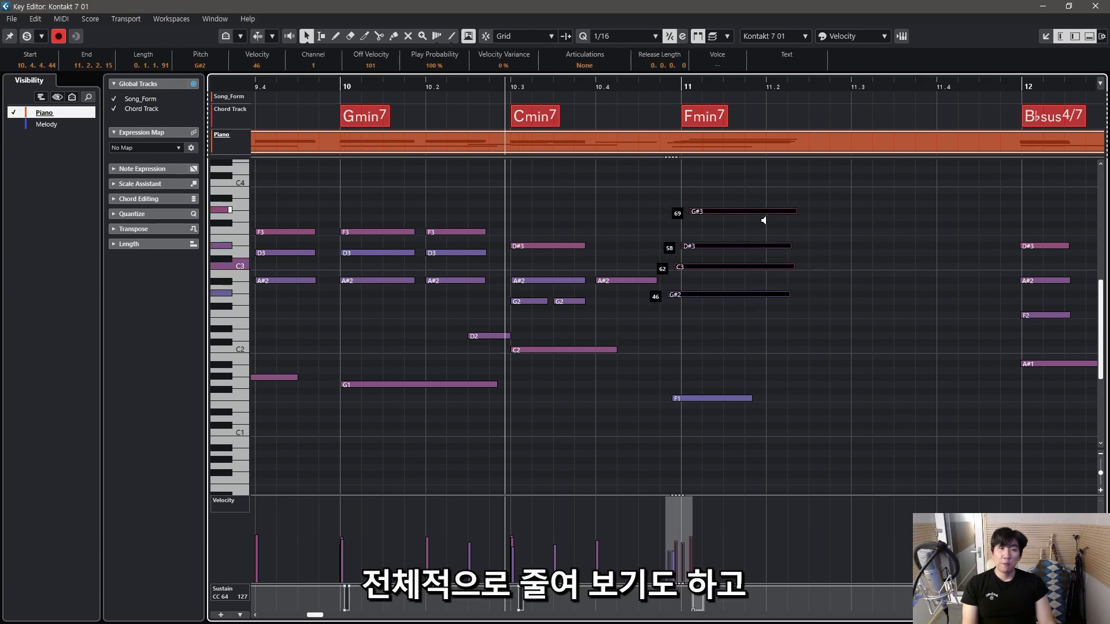
pyautogui.moveTo(858, 285); pyautogui.dragTo(757, 213)
pyautogui.press('space')
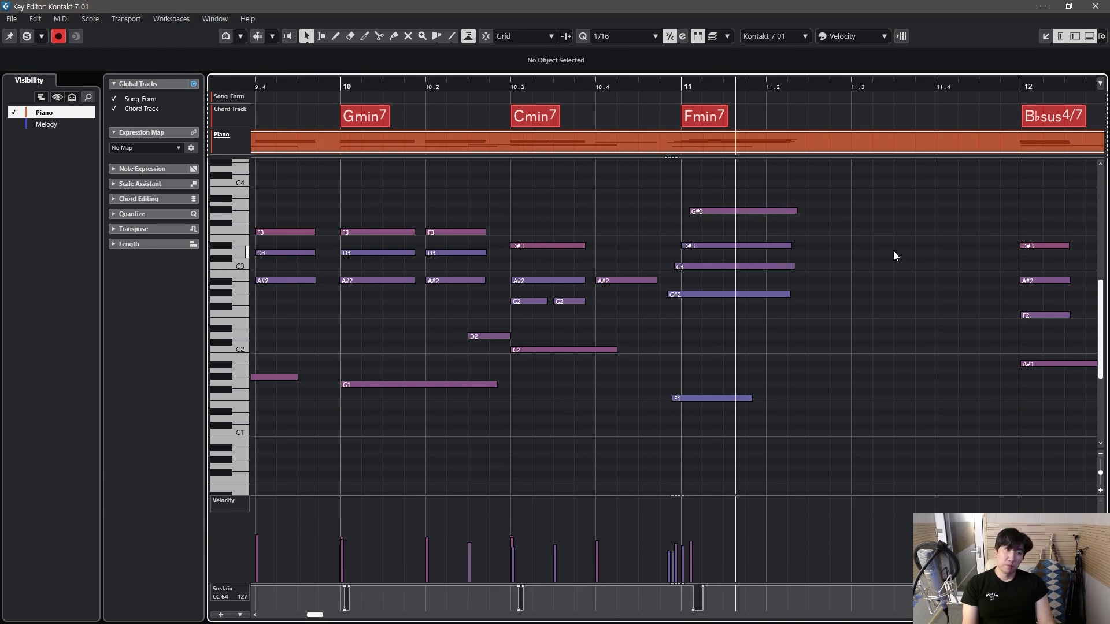
pyautogui.press('space')
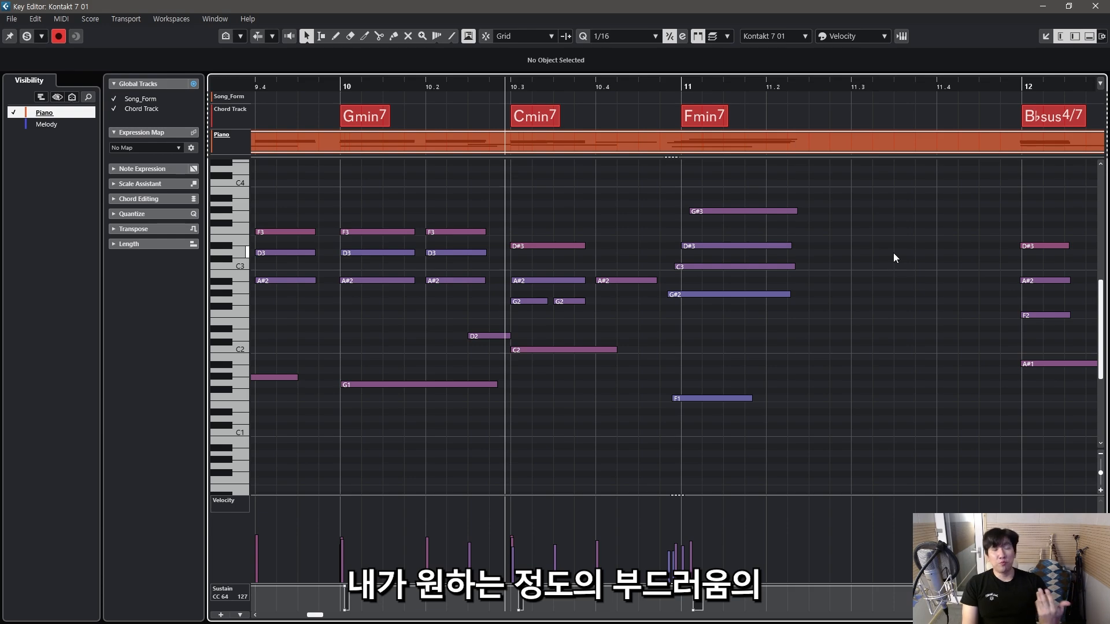